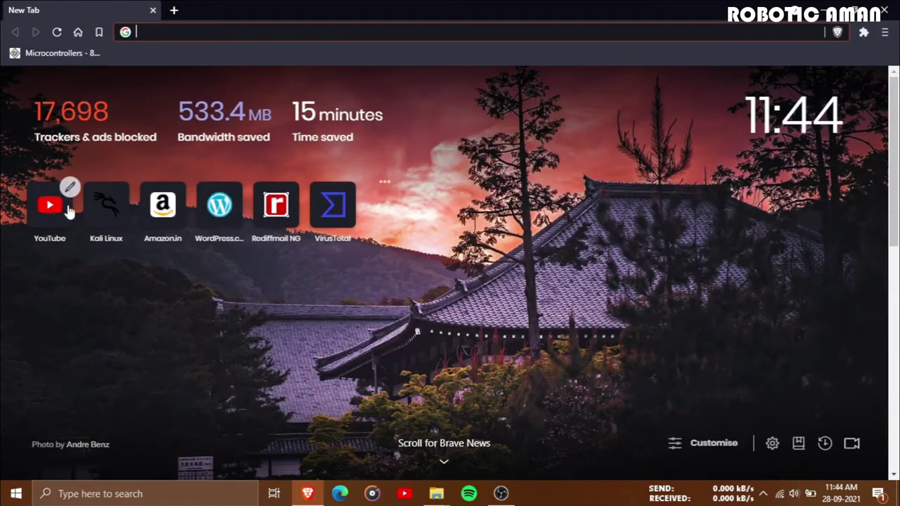
Load the Amazon.in site in the browser and check the taskbar's send and receive speeds, and close the page
click(152, 216)
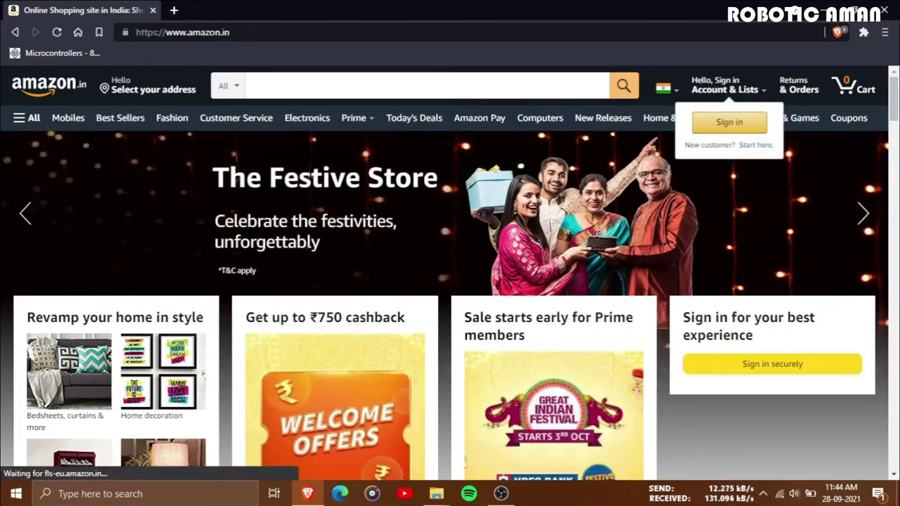
mouse_move(707, 496)
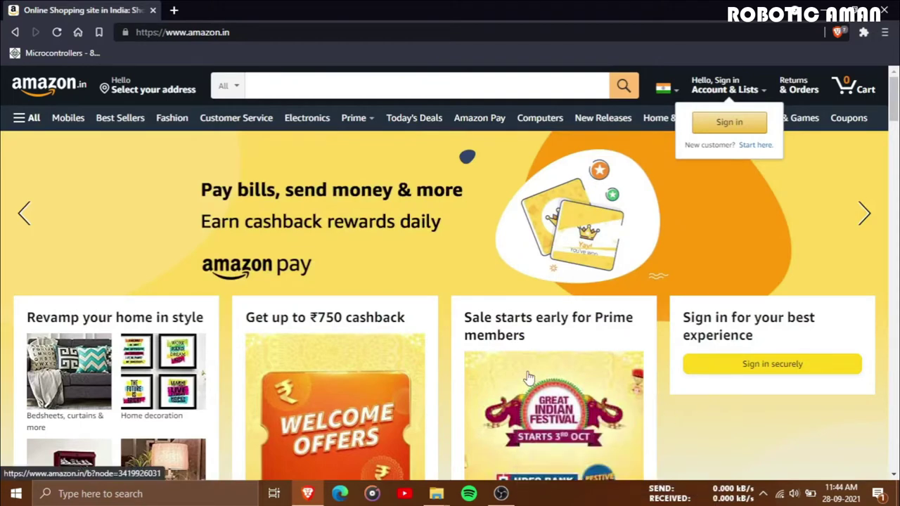
click(819, 10)
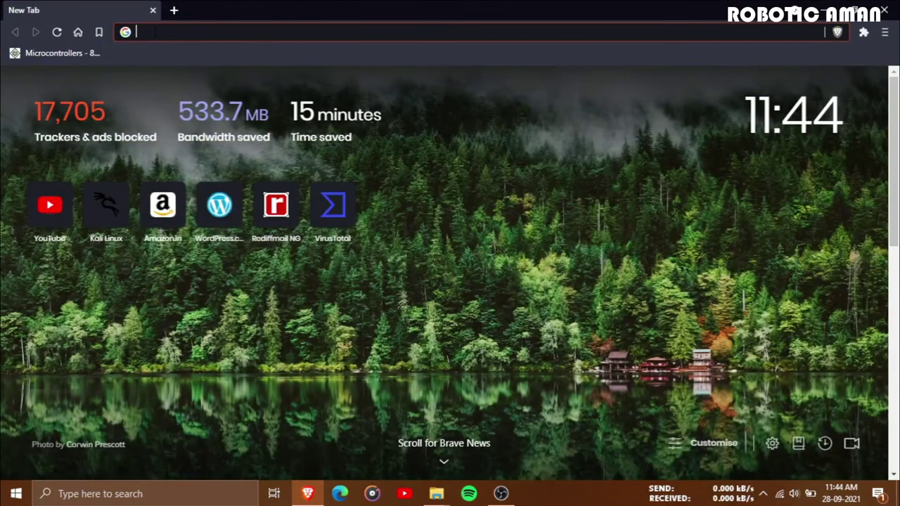
Search the web for net speed monitor, view the Softpedia page for NetSpeedMonitor 2.5.4.0, and close the browser
text(net)
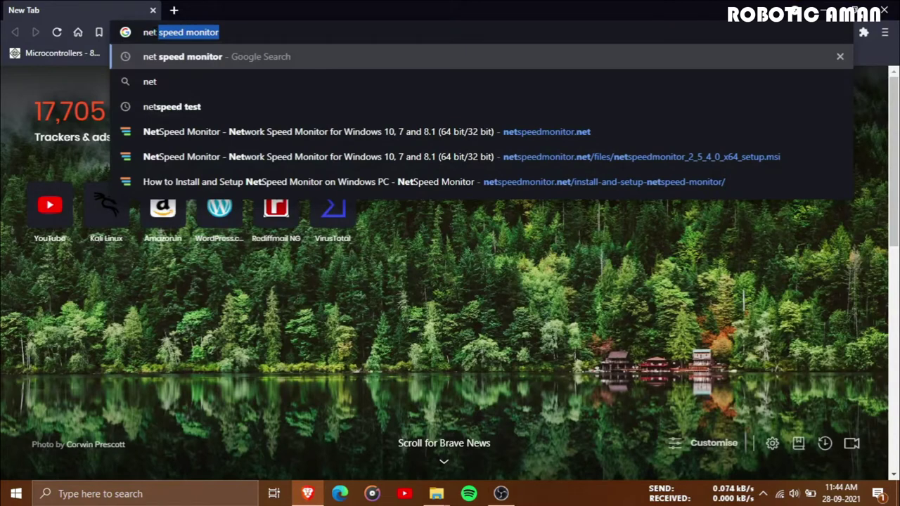
key(Right)
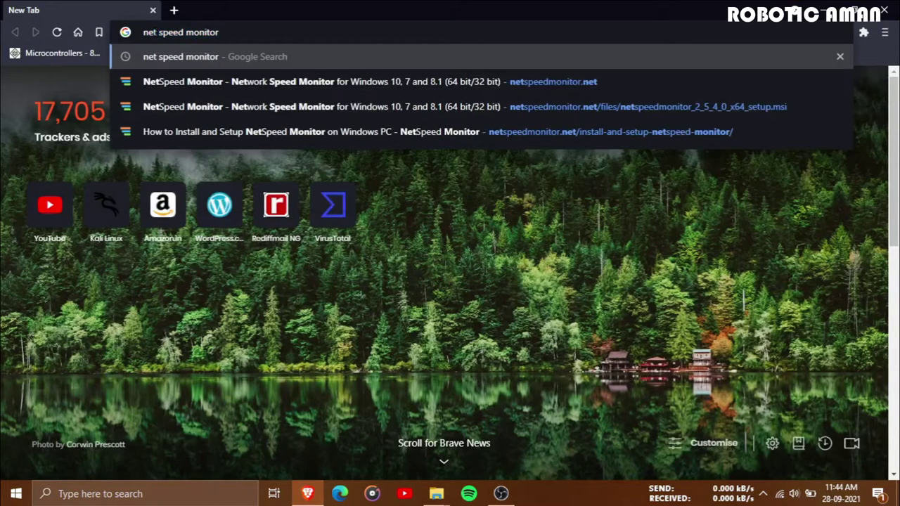
key(Return)
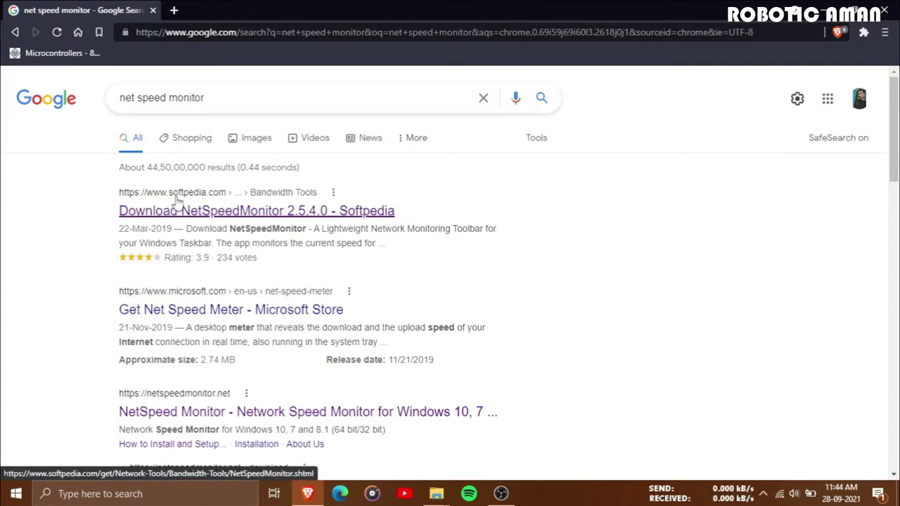
click(191, 204)
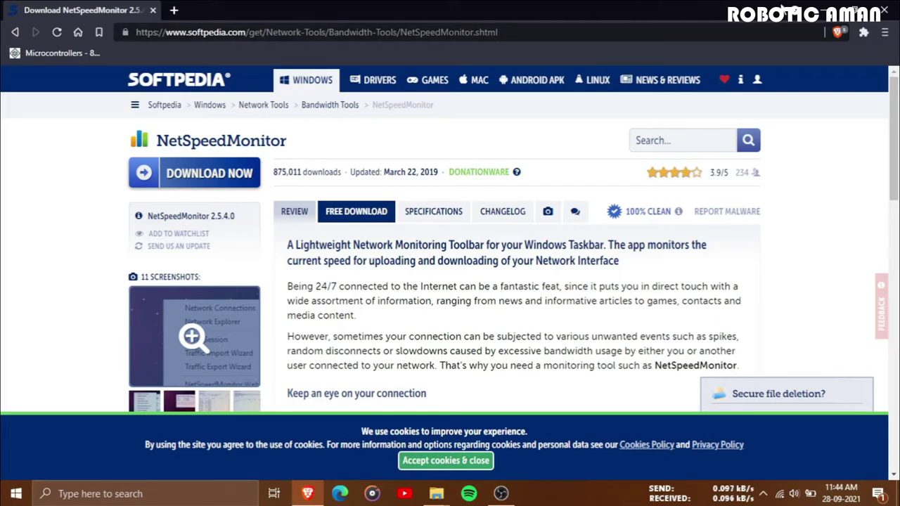
click(881, 14)
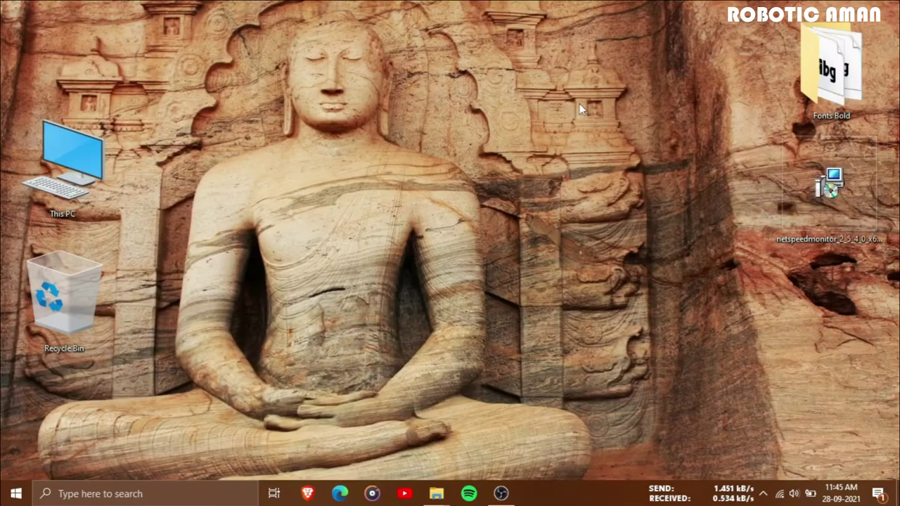
Set the netspeedmonitor_2_5_4_0_x64_setup file on the desktop to run in compatibility mode for Previous version of Windows
drag(790, 198, 261, 135)
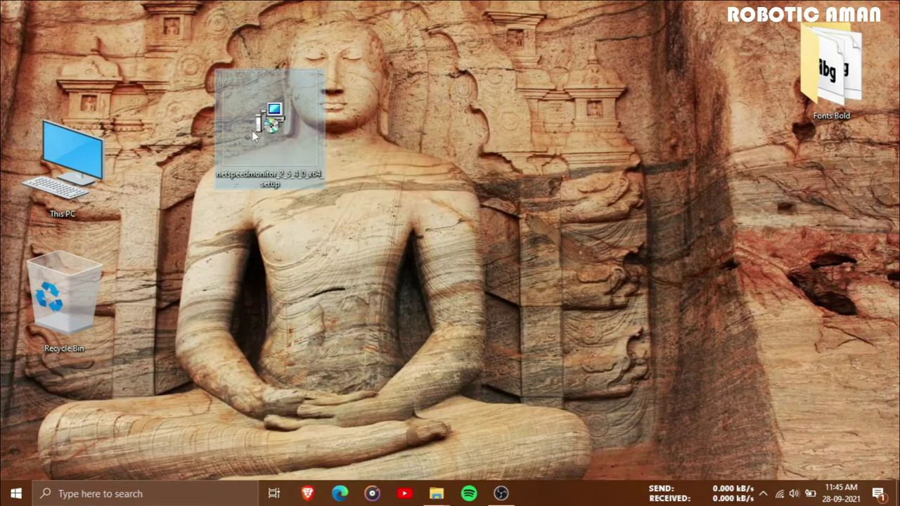
right_click(253, 131)
click(308, 439)
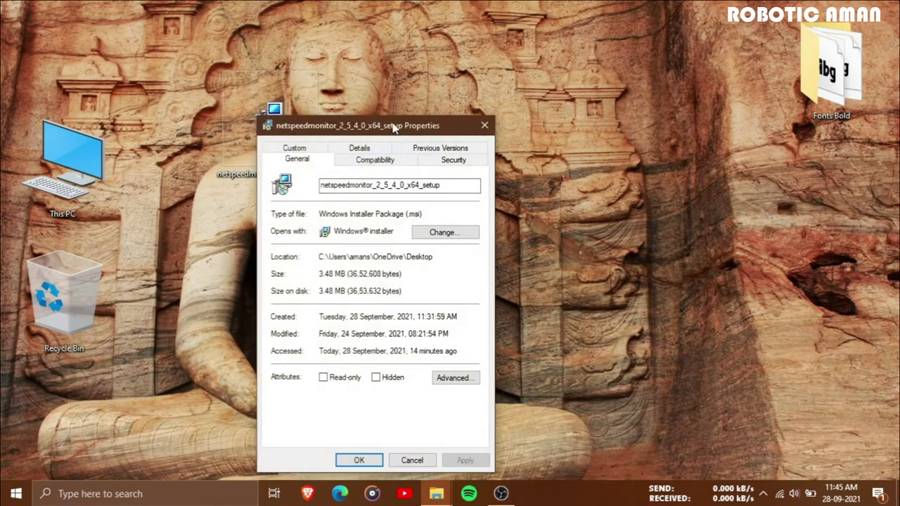
drag(398, 131, 355, 90)
click(329, 120)
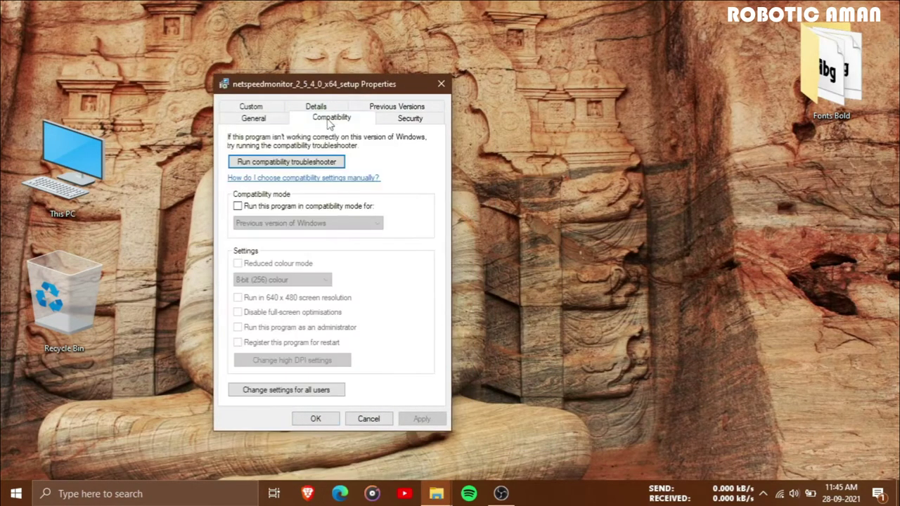
click(237, 206)
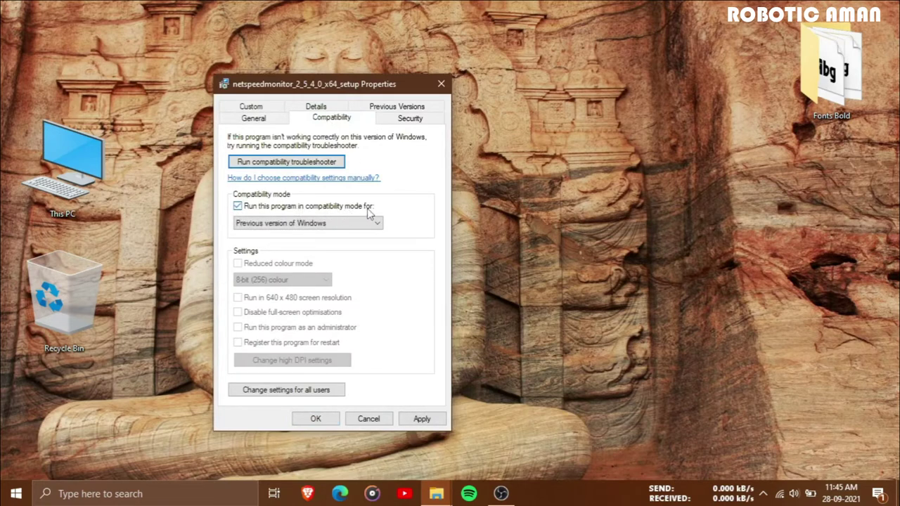
click(422, 419)
click(316, 419)
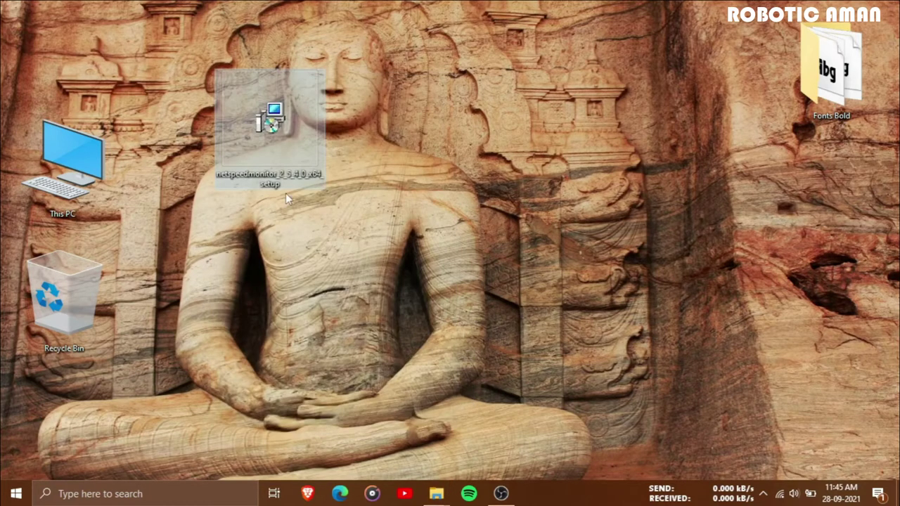
Run the NetSpeedMonitor setup wizard as far as the change, repair or remove choices, and exit it without changing the installation
double_click(267, 115)
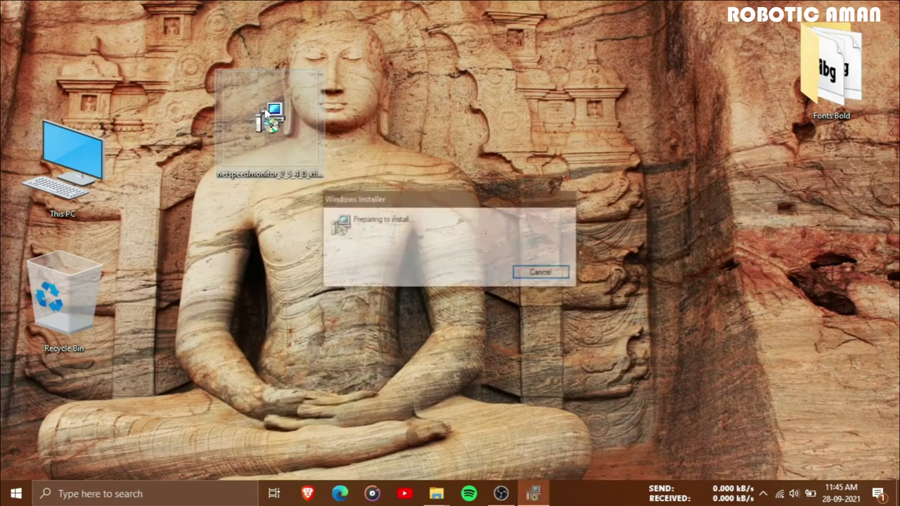
drag(455, 121, 316, 75)
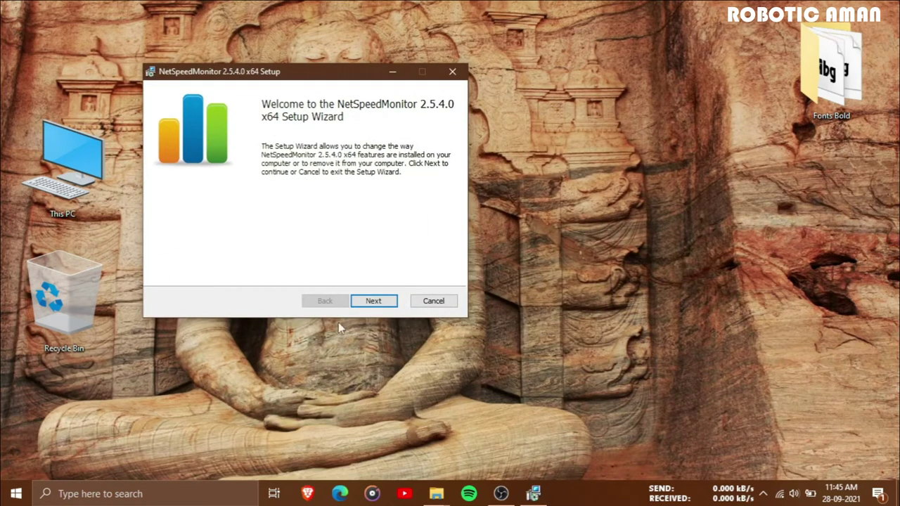
click(374, 306)
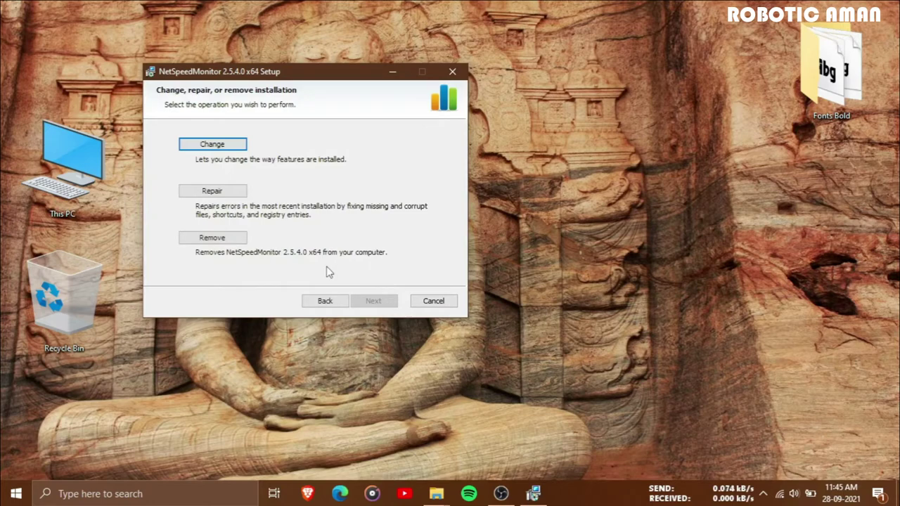
click(329, 304)
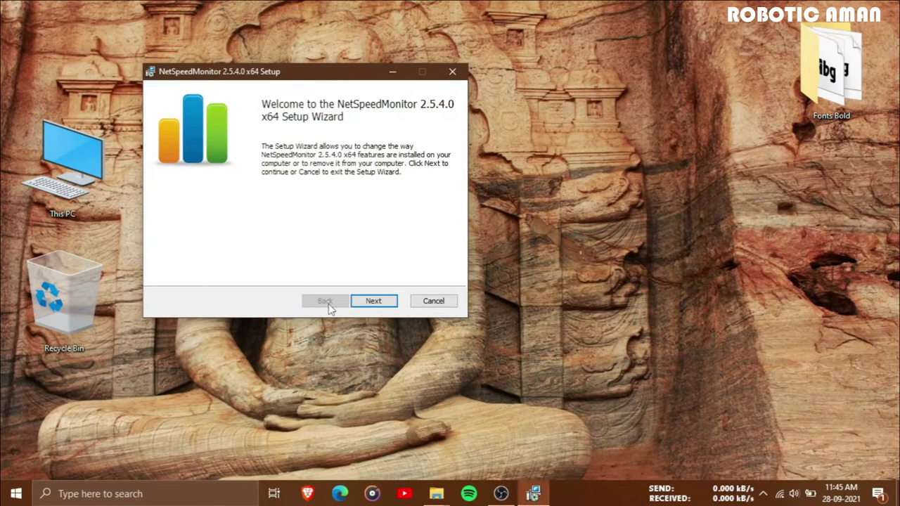
click(426, 303)
click(429, 267)
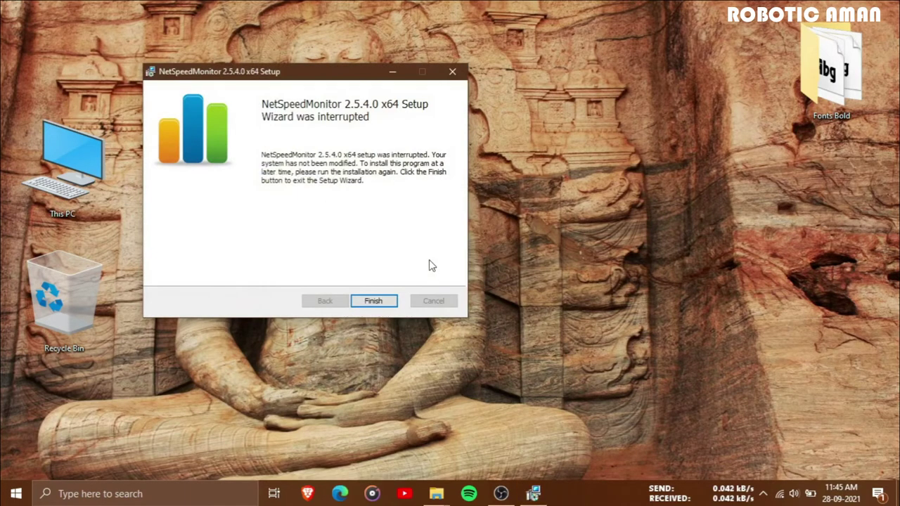
click(370, 305)
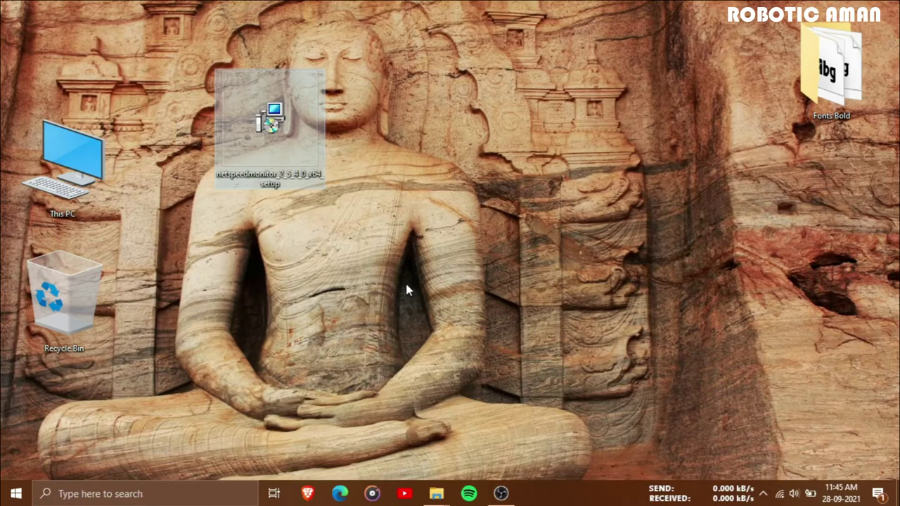
Choose NetSpeedMonitor among the taskbar's toolbars
right_click(582, 499)
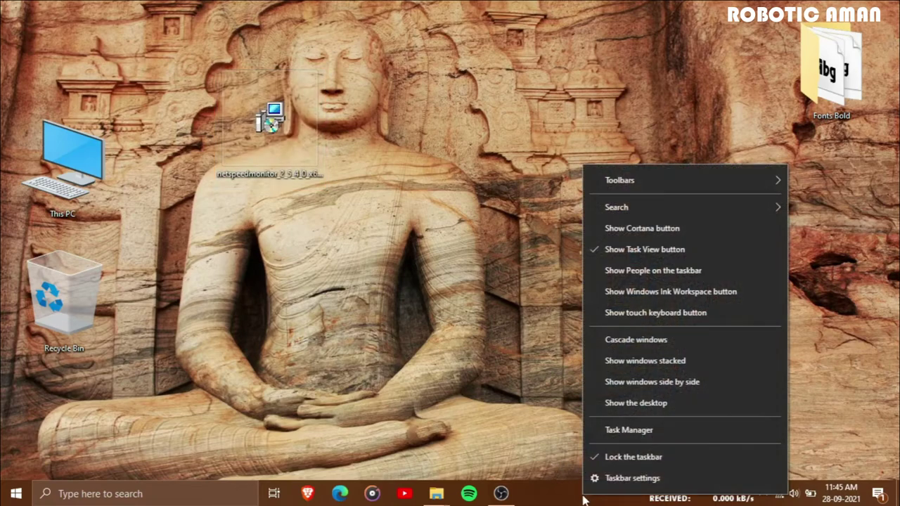
mouse_move(621, 181)
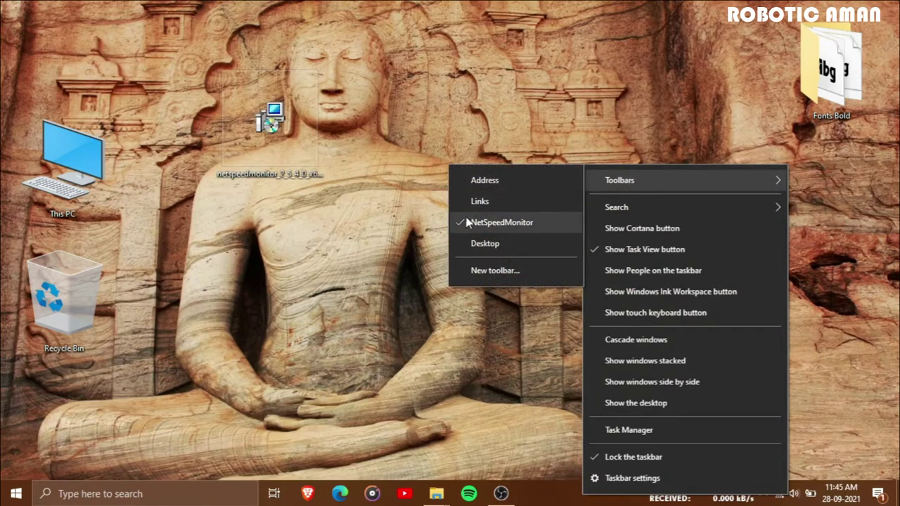
click(509, 222)
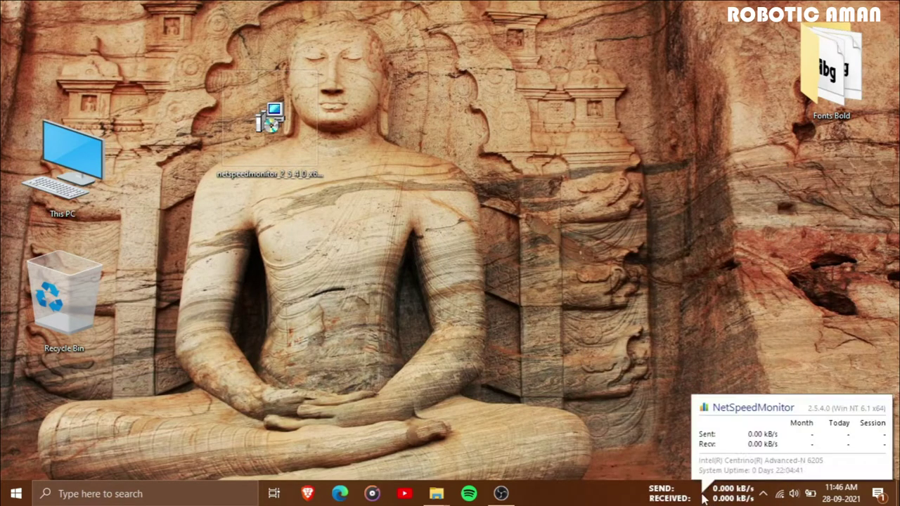
Configure NetSpeedMonitor to monitor the Intel(R) Centrino(R) Advanced-N 6205 network interface with the bitrate in kB/s, and apply the settings
right_click(703, 498)
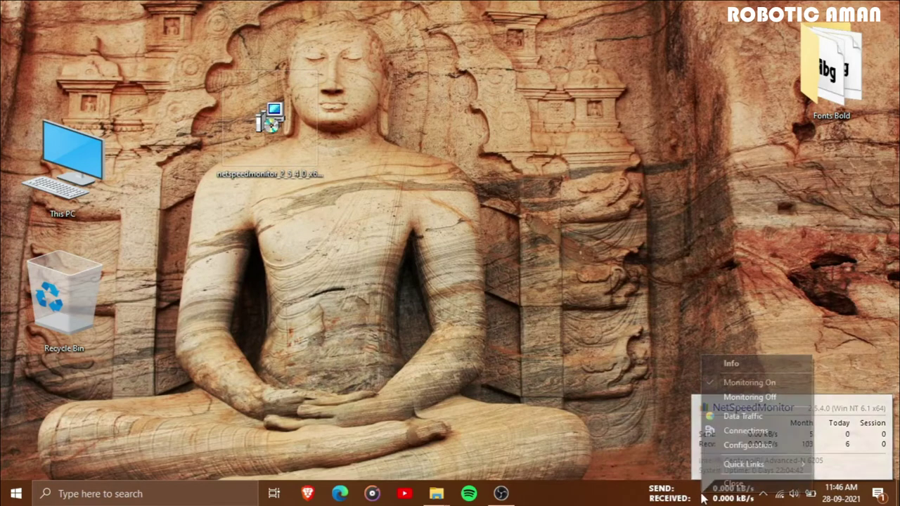
click(747, 449)
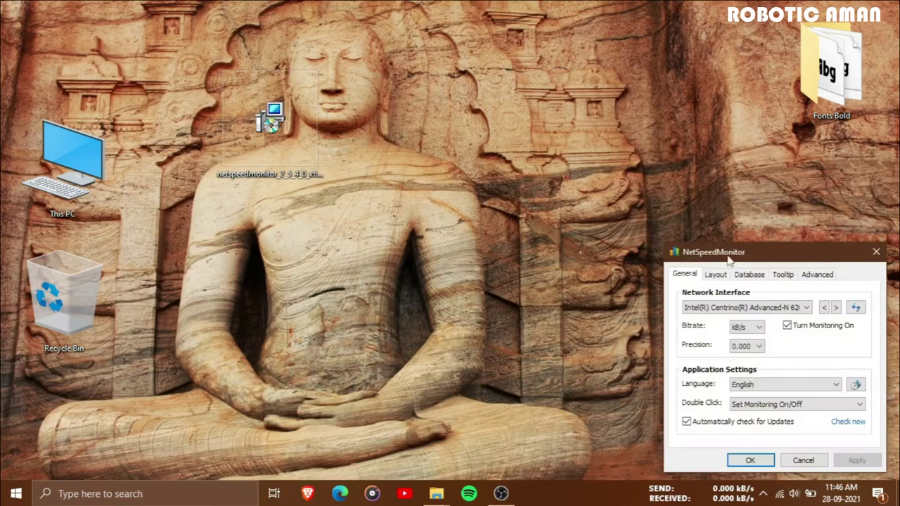
drag(732, 253, 372, 136)
click(344, 187)
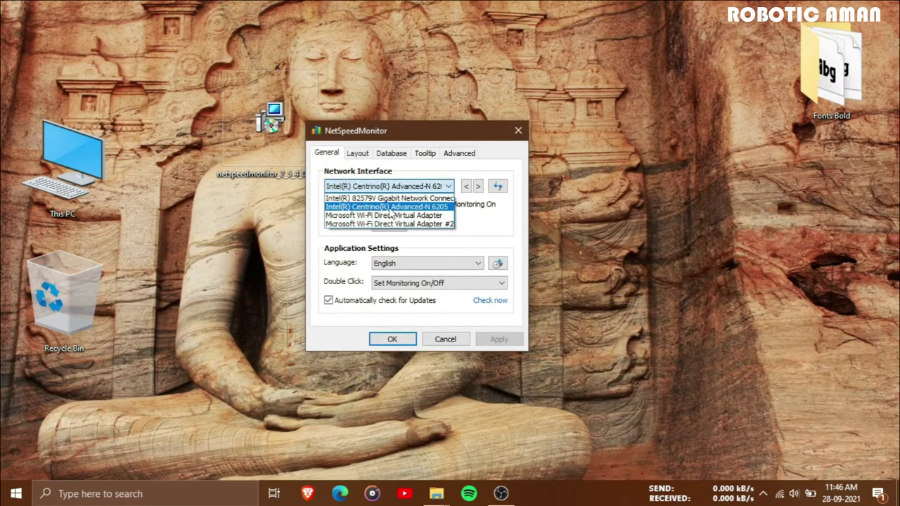
click(351, 208)
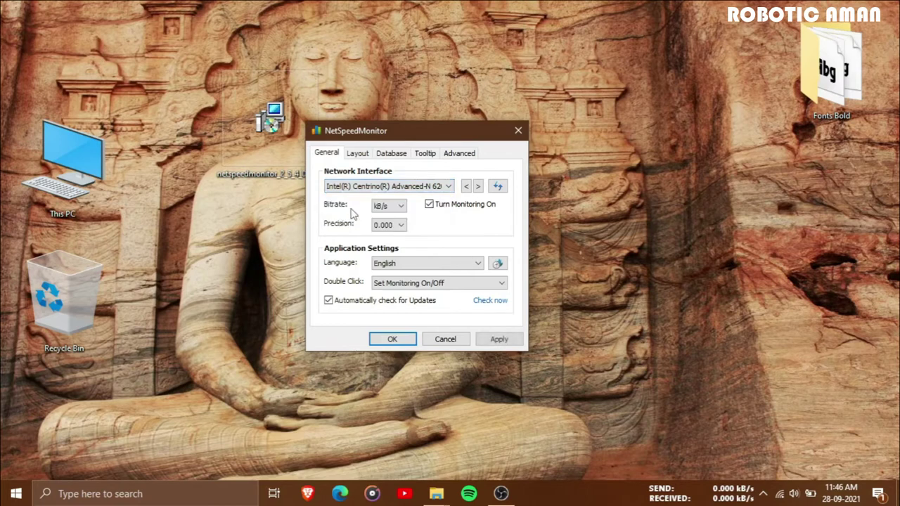
click(398, 207)
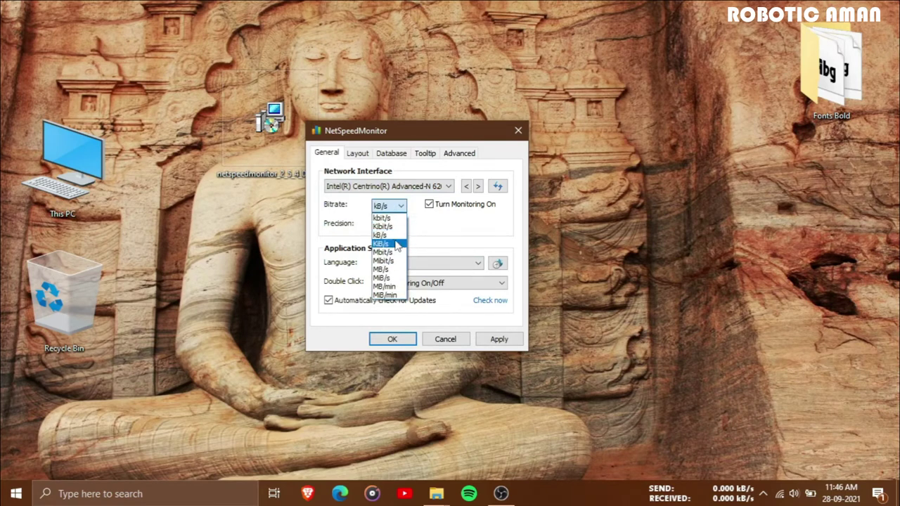
click(393, 236)
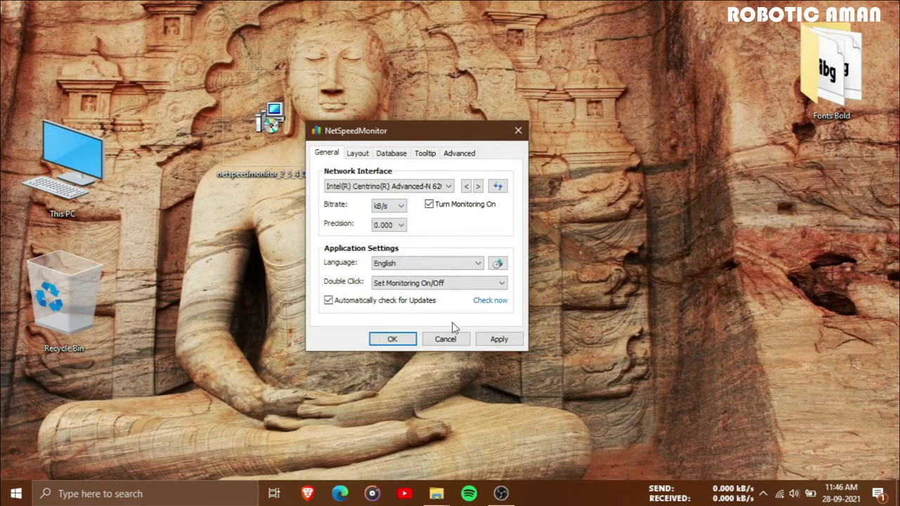
click(495, 339)
click(414, 336)
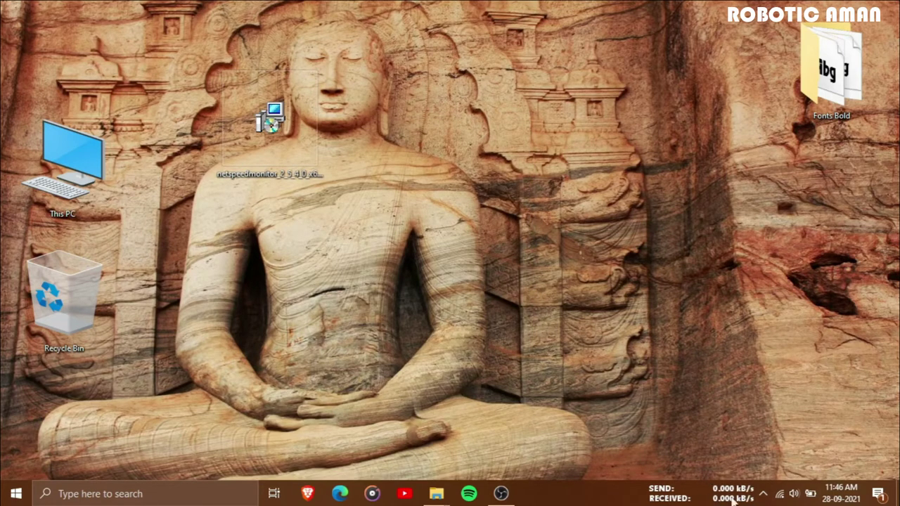
Review NetSpeedMonitor's layout settings for the font, position and download and upload labels, and close the configuration
mouse_move(719, 495)
right_click(724, 494)
click(767, 446)
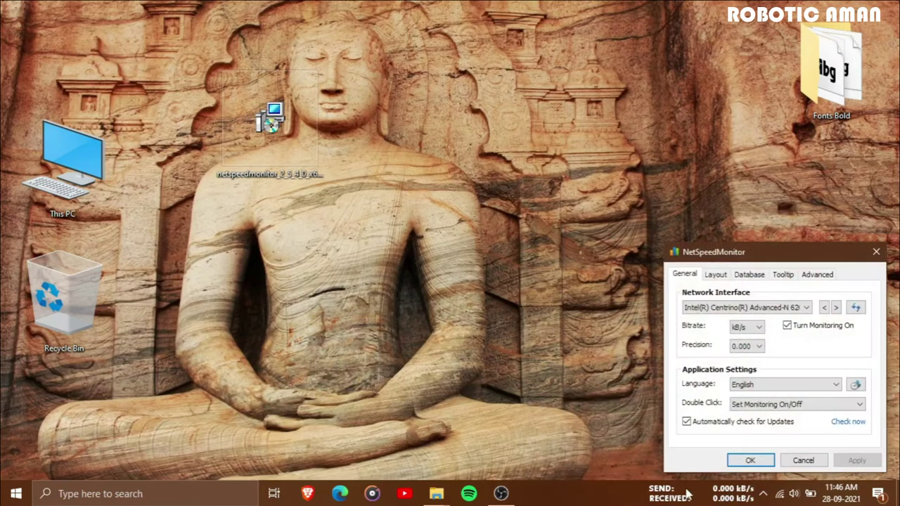
drag(765, 254, 544, 177)
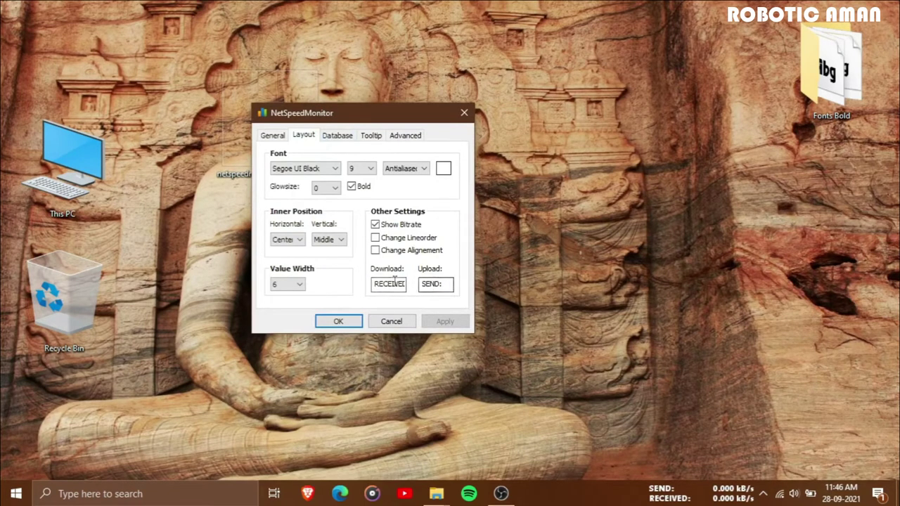
click(347, 318)
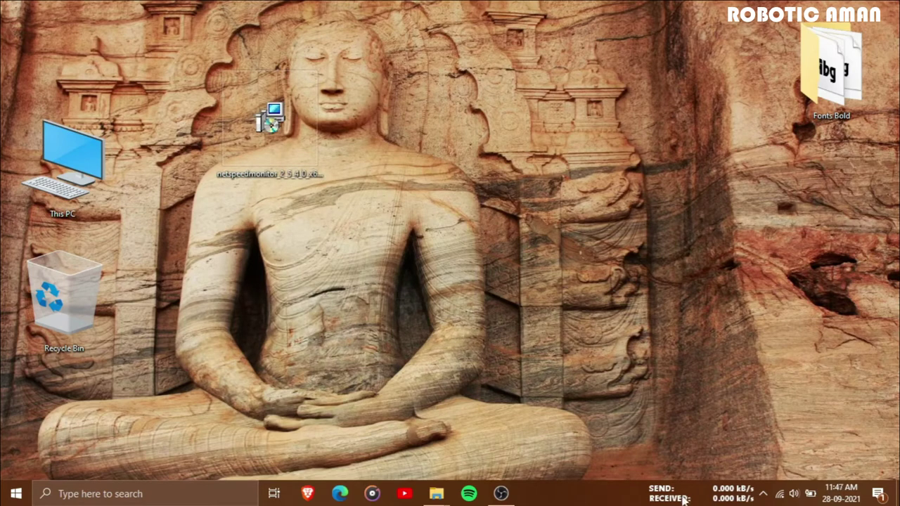
Check the taskbar speed display, switch to the Brave browser, and open the Downloads folder from This PC
mouse_move(684, 499)
click(314, 495)
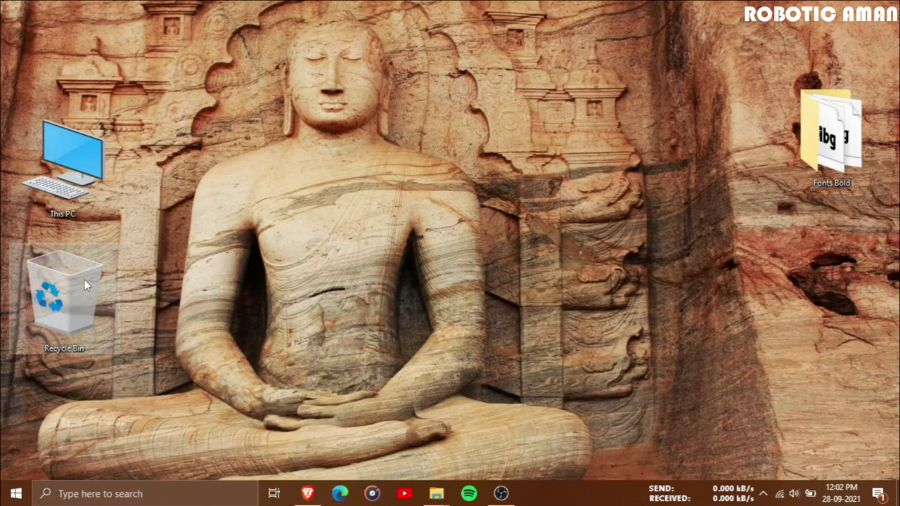
double_click(78, 178)
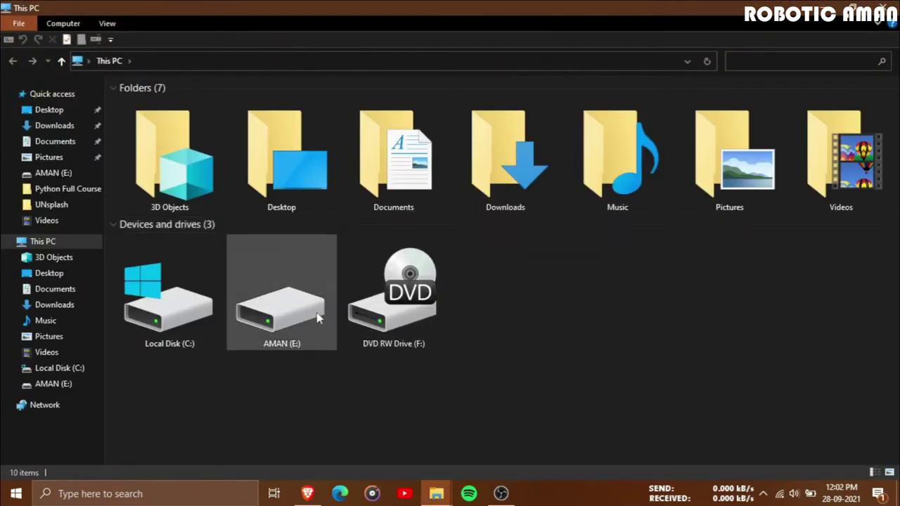
double_click(490, 167)
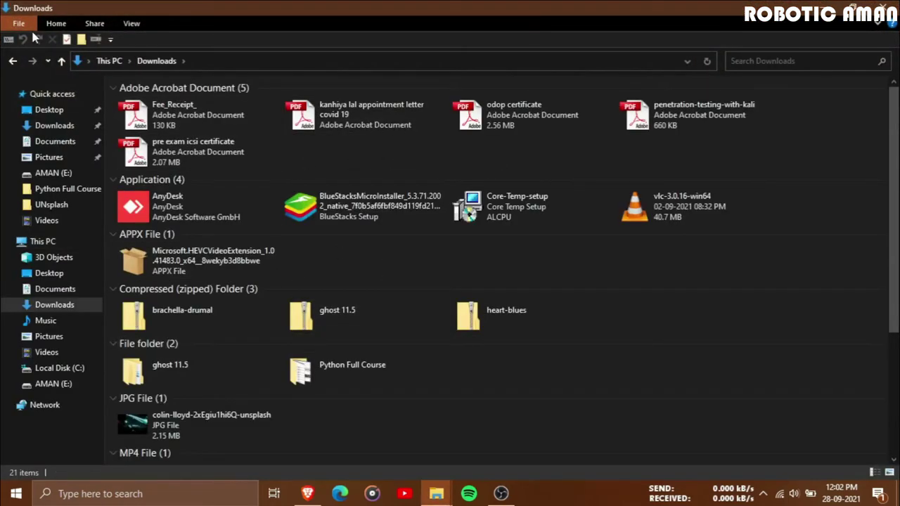
Close File Explorer and run a web search in Brave for "change default font"
click(13, 61)
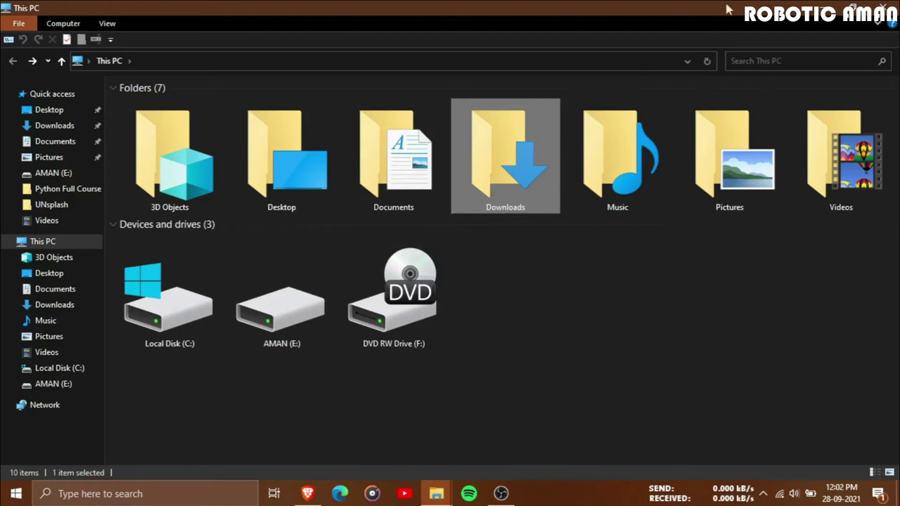
click(880, 6)
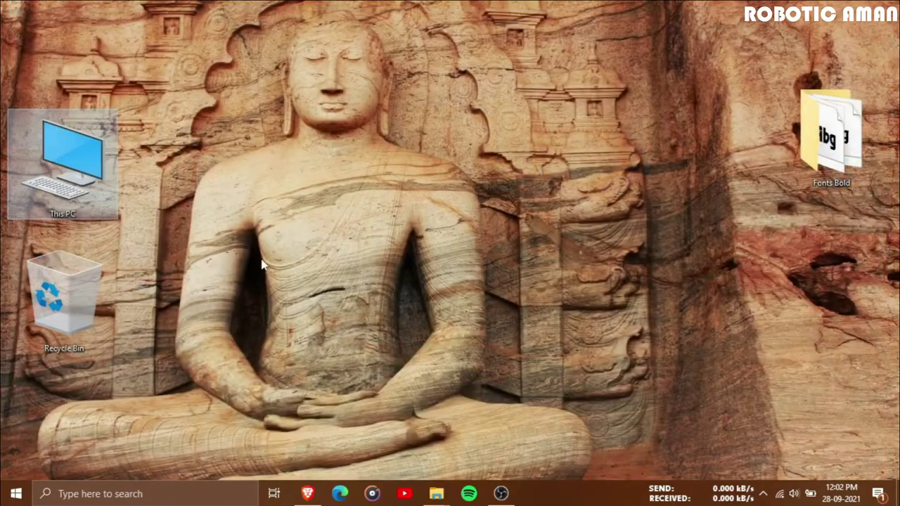
click(313, 495)
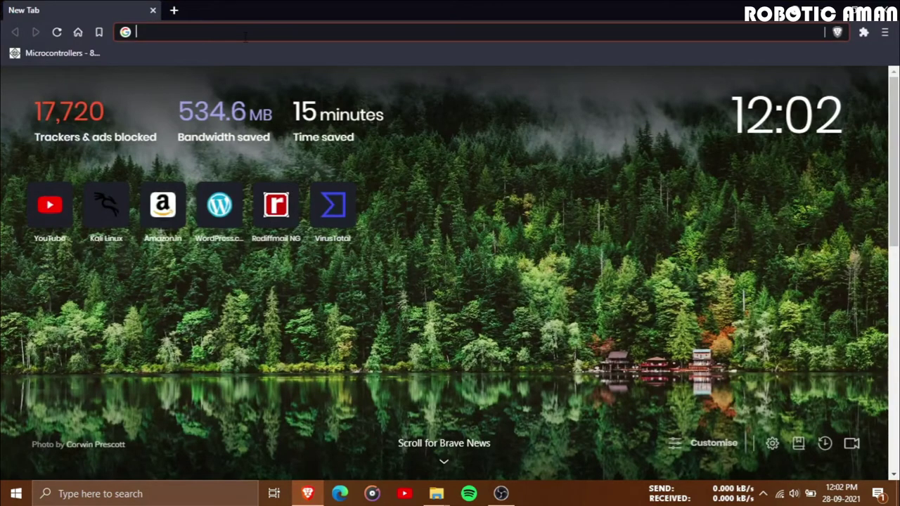
text(change)
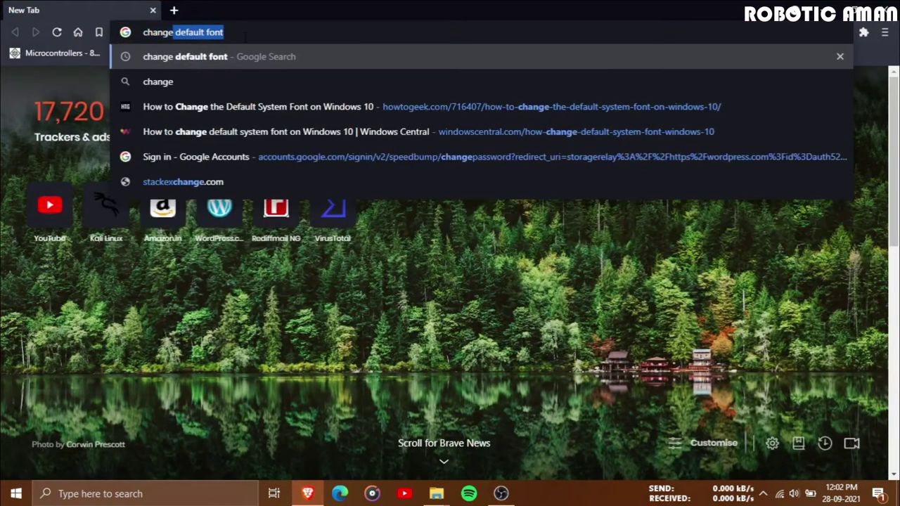
key(Right)
key(Return)
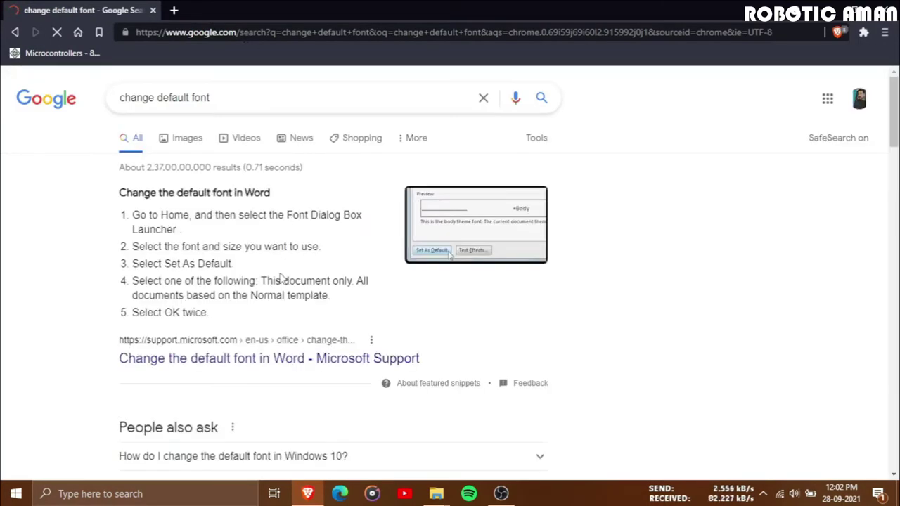
Open the Windows Central article "How to change default system font on Windows 10" from the search results
scroll(283, 280, down, 3)
scroll(330, 366, down, 3)
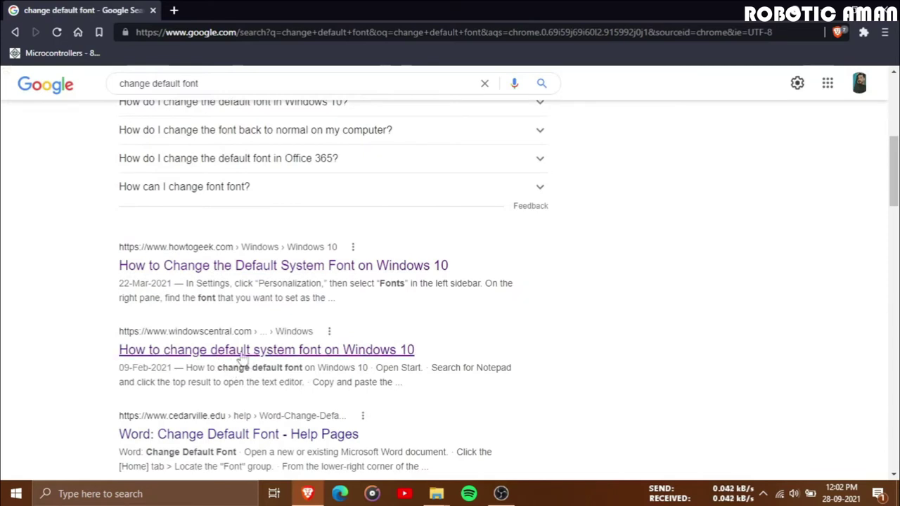
click(244, 355)
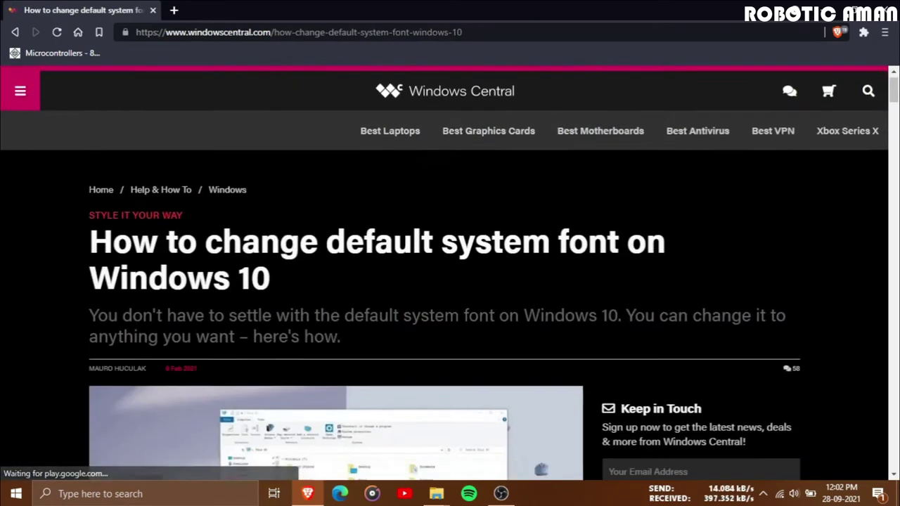
Copy the article's whole Registry code block, from "Windows Registry Editor Version 5.00" through the "Segoe UI"="NEW-FONT-NAME" line
scroll(305, 323, down, 7)
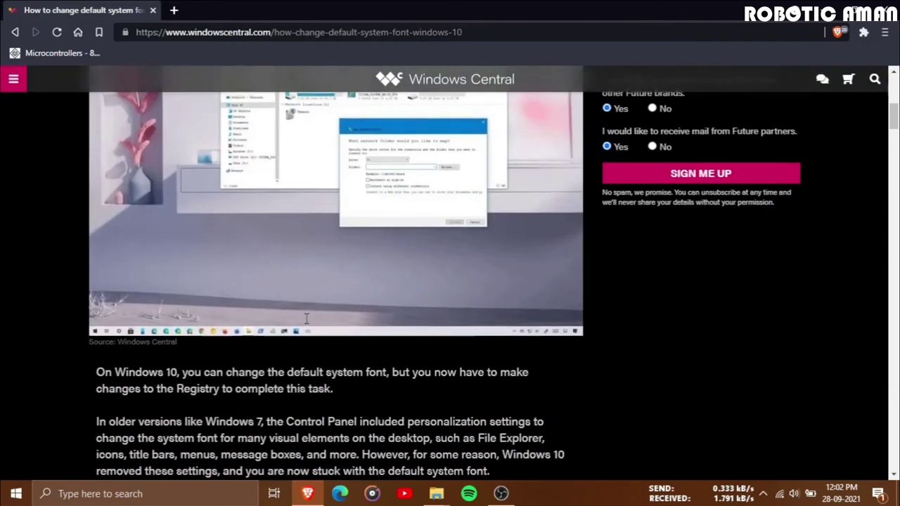
scroll(305, 323, down, 3)
scroll(305, 323, down, 5)
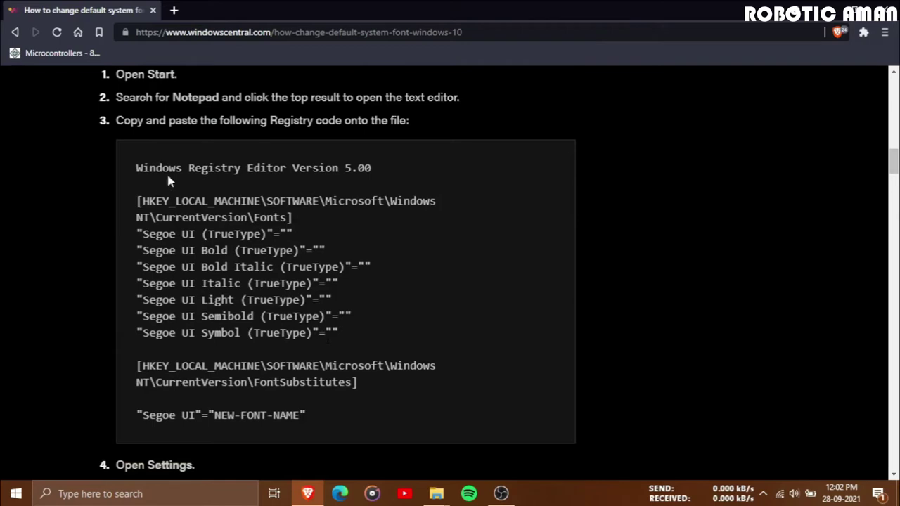
drag(136, 168, 308, 419)
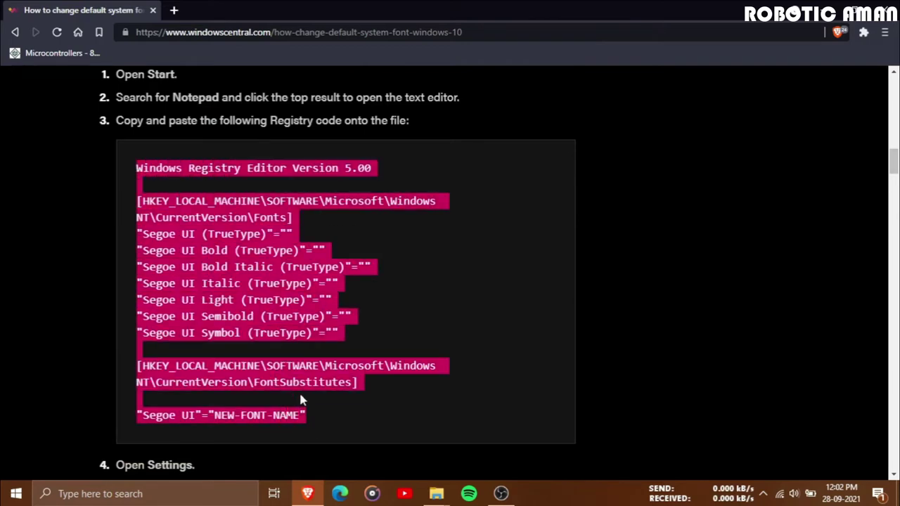
right_click(232, 263)
click(261, 272)
Minimise the browser, create a new text document on the desktop, and open it in Notepad
click(819, 8)
right_click(267, 90)
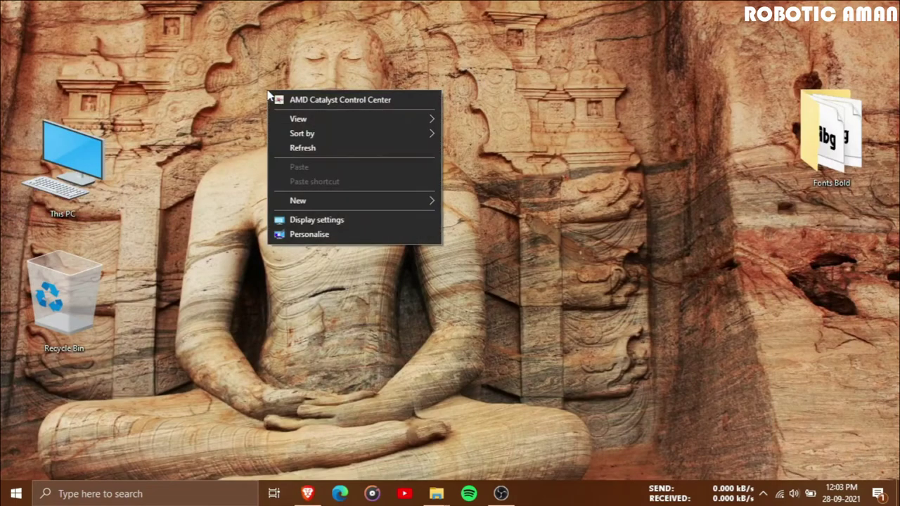
mouse_move(335, 202)
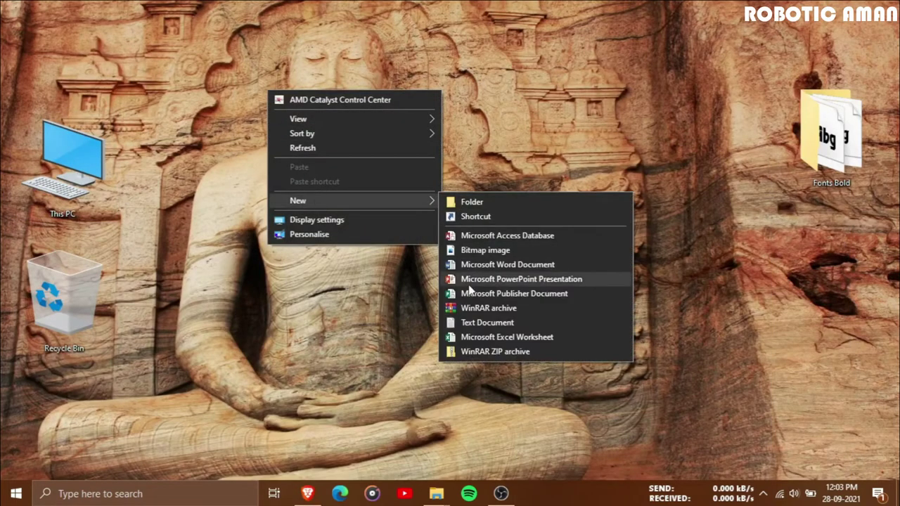
click(481, 323)
click(324, 156)
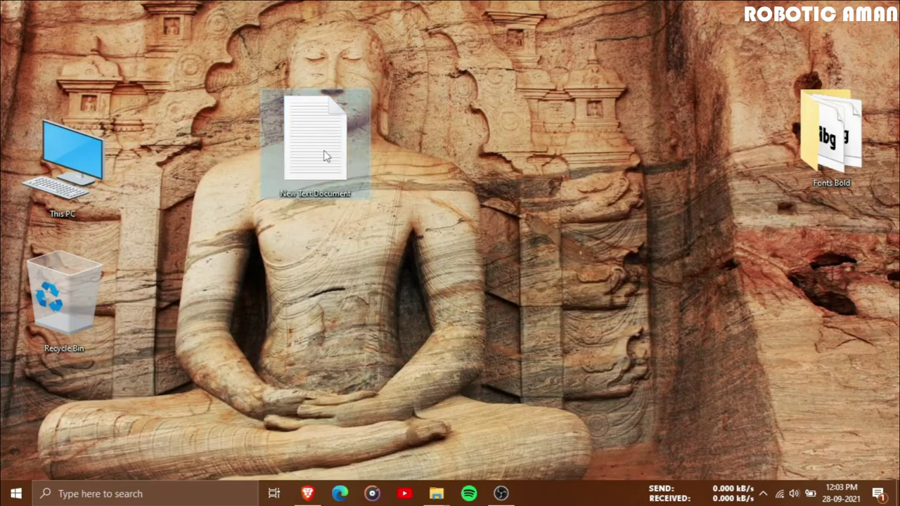
double_click(325, 156)
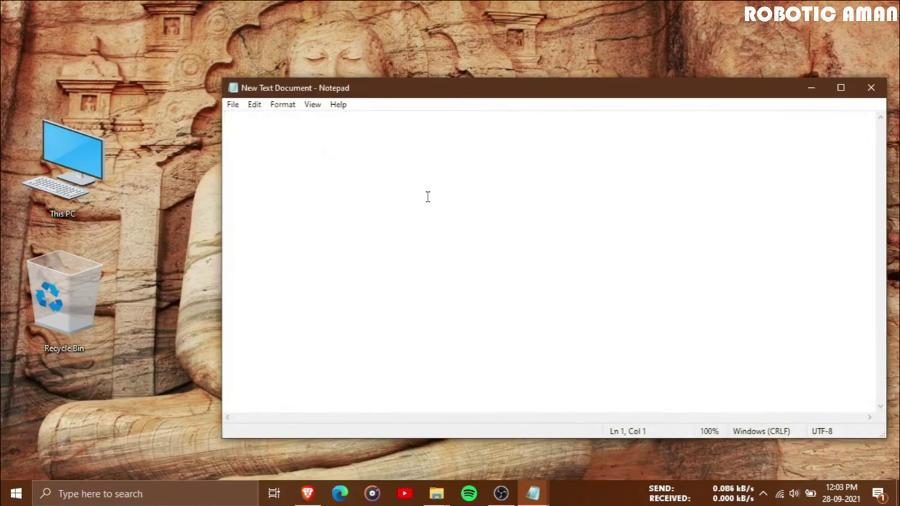
Paste the copied Registry code into the new text document and close Notepad, saving the changes
right_click(550, 202)
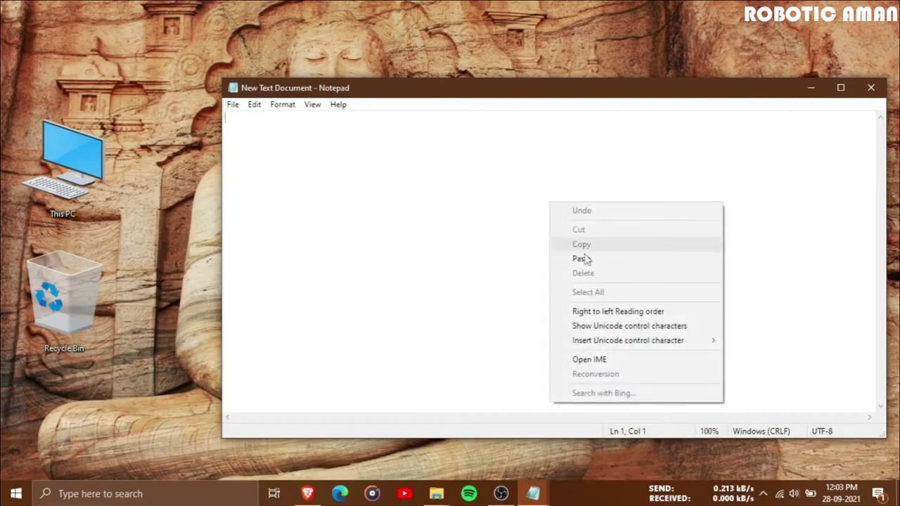
click(587, 258)
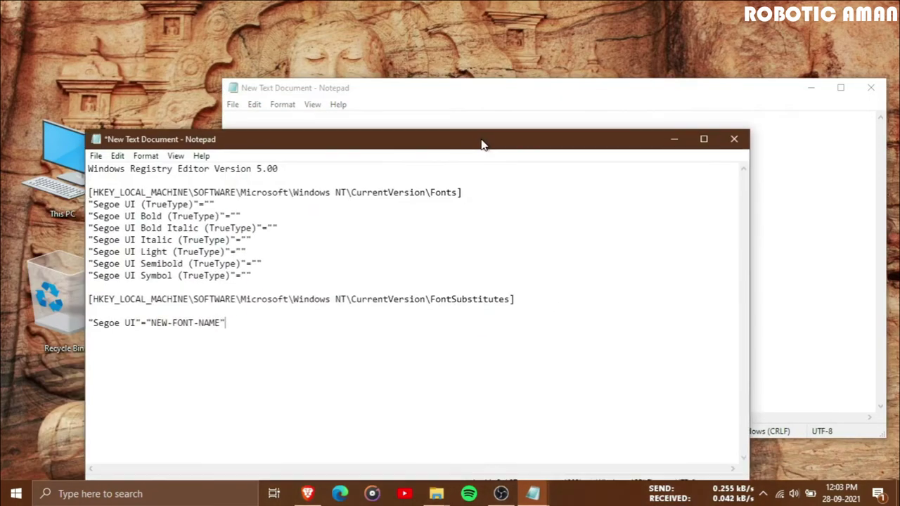
click(867, 90)
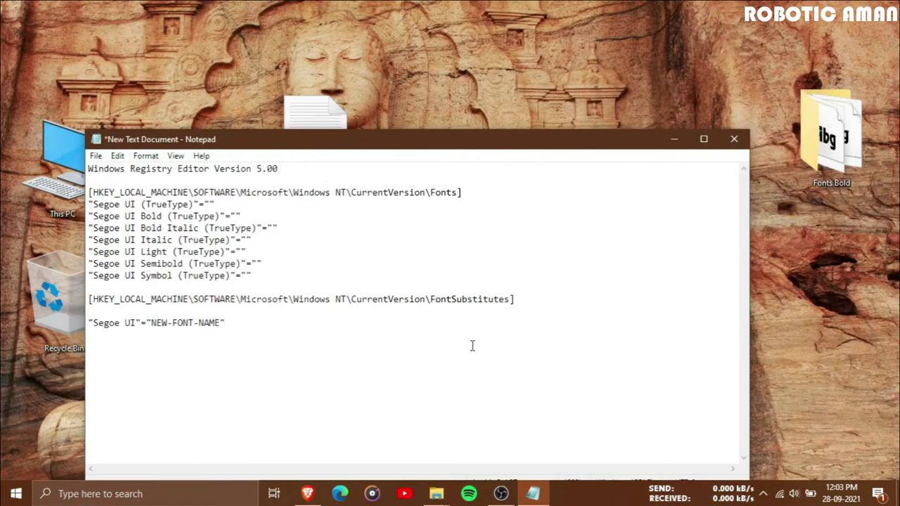
click(734, 139)
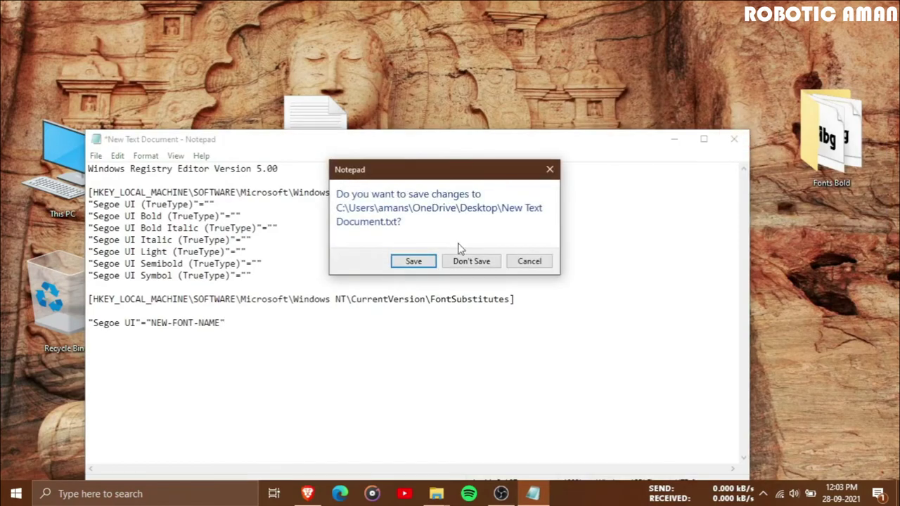
click(424, 260)
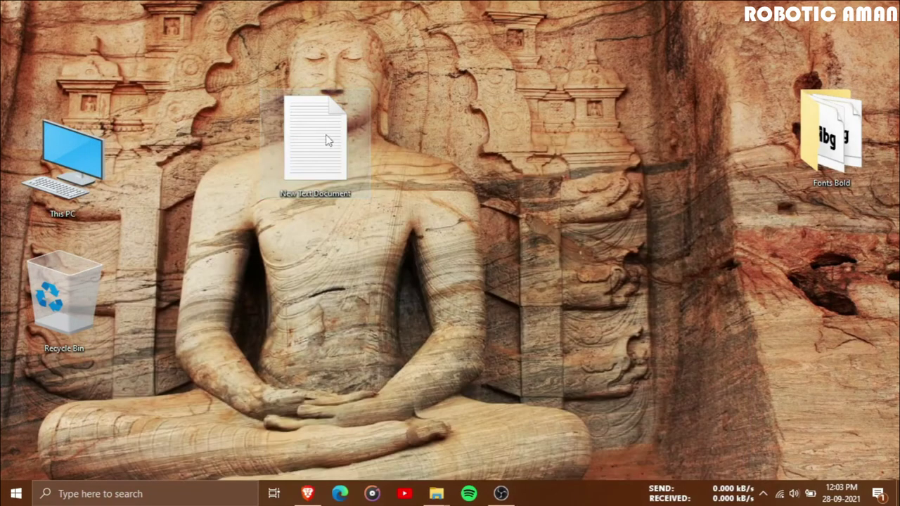
Search Windows for "font" and open the Font settings
click(104, 494)
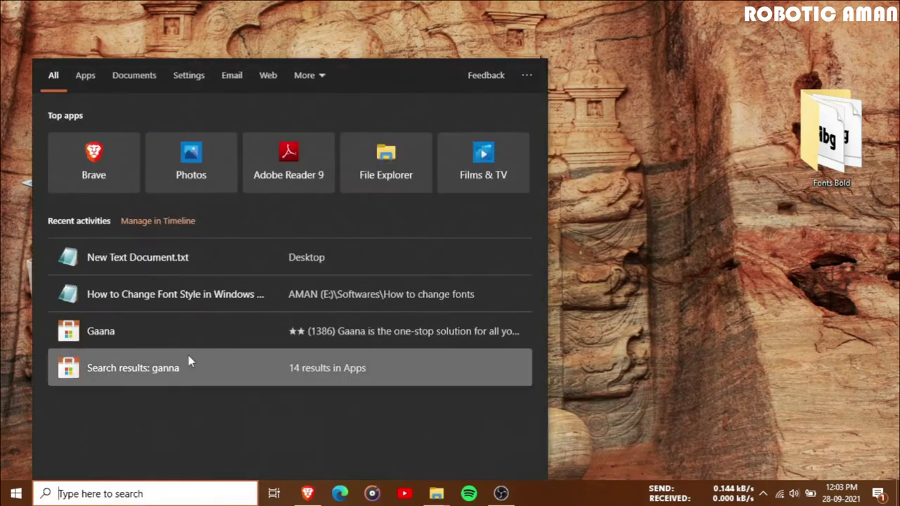
text(font)
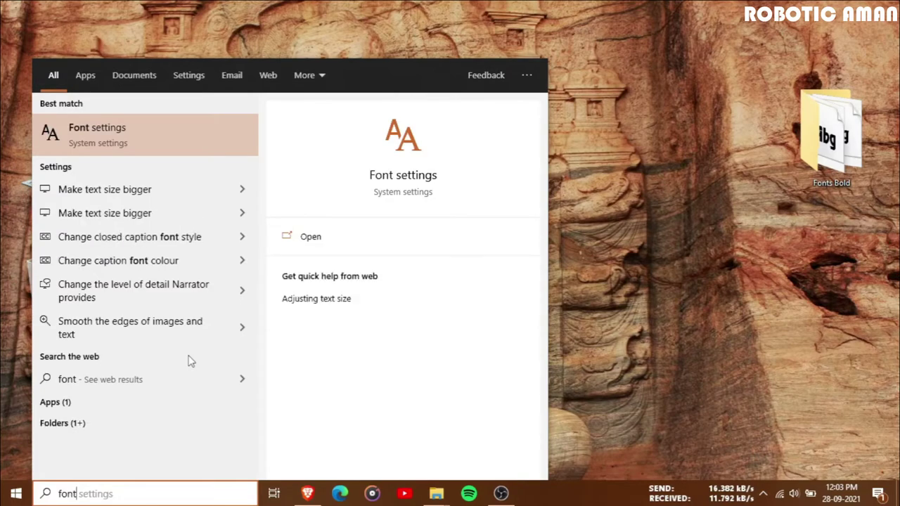
key(Return)
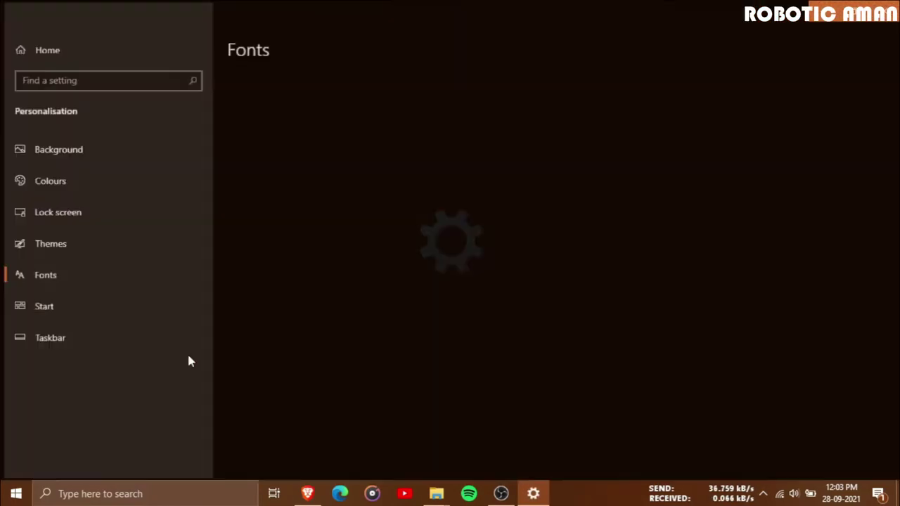
Browse the available fonts, view the details of Comic Sans MS, and return to the font list
scroll(438, 276, down, 5)
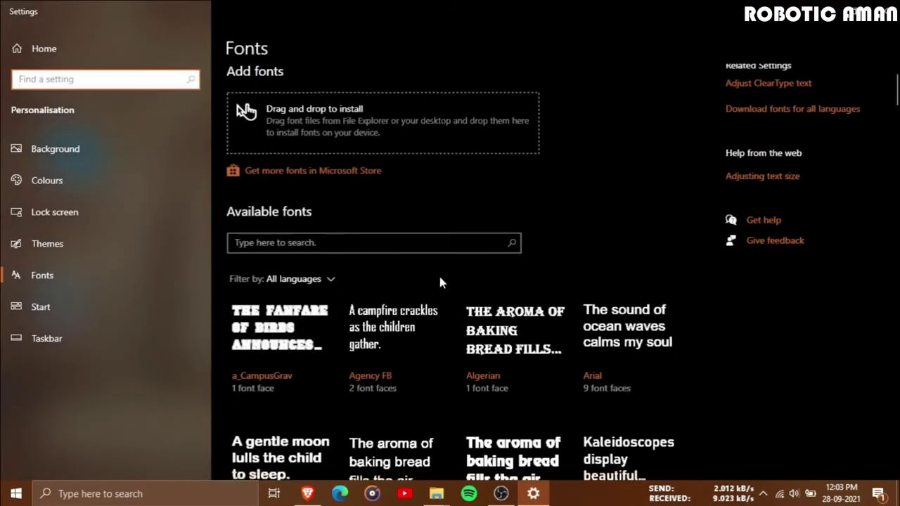
scroll(439, 280, down, 8)
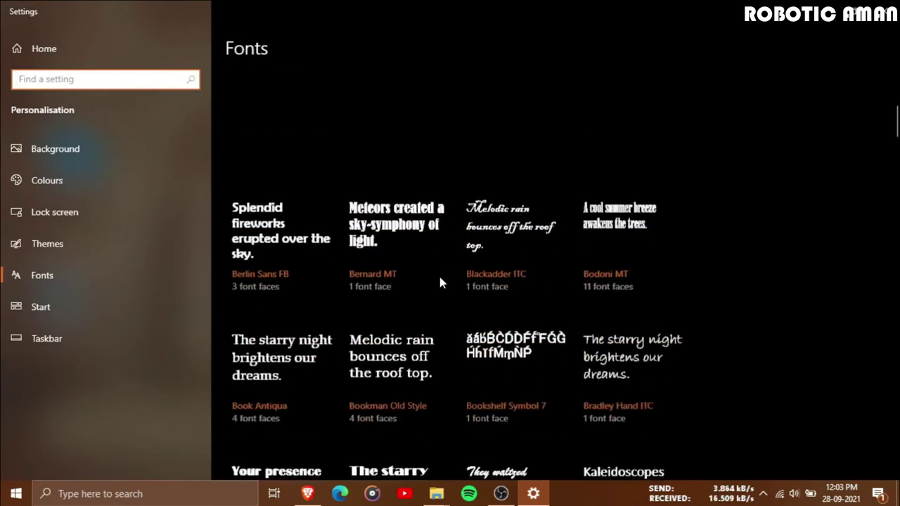
scroll(439, 280, down, 6)
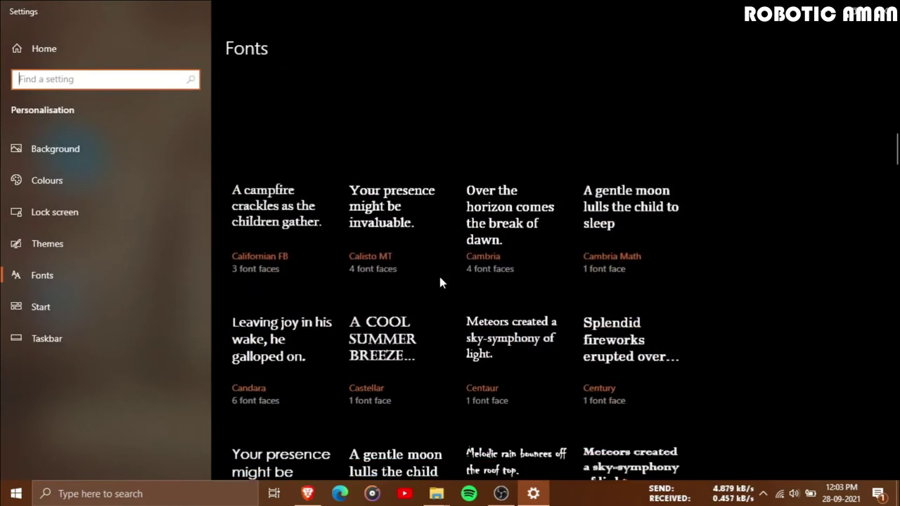
scroll(440, 280, down, 3)
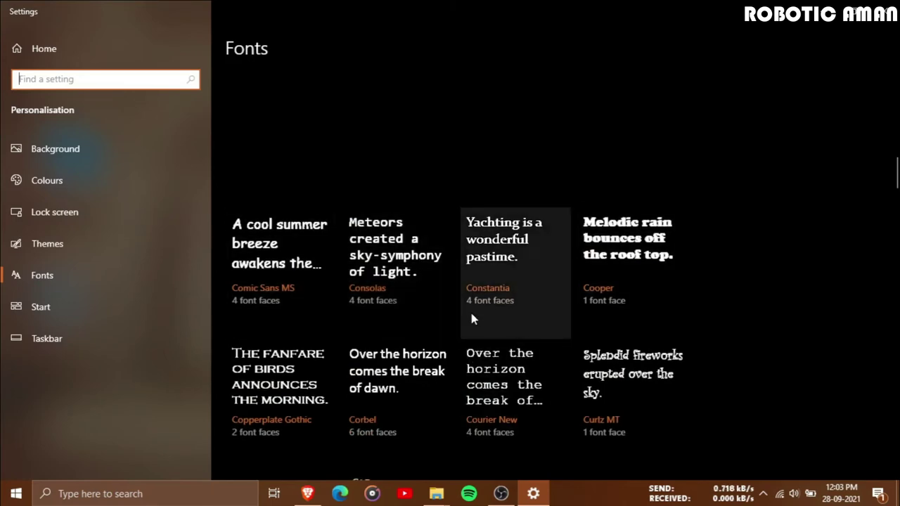
scroll(428, 211, up, 3)
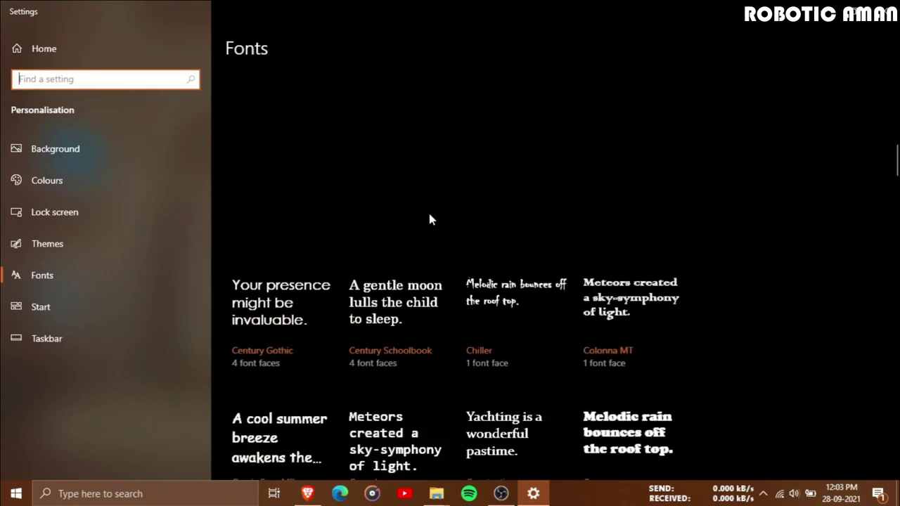
scroll(430, 218, down, 2)
click(249, 258)
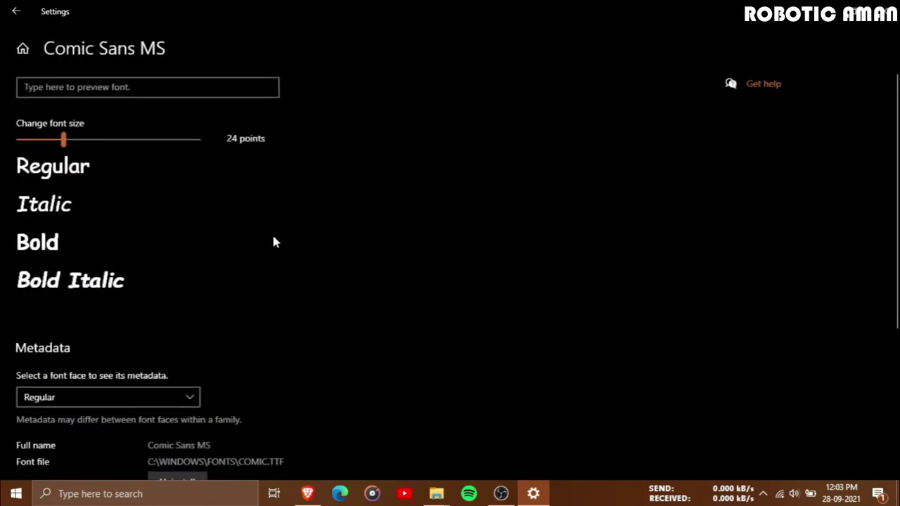
click(17, 11)
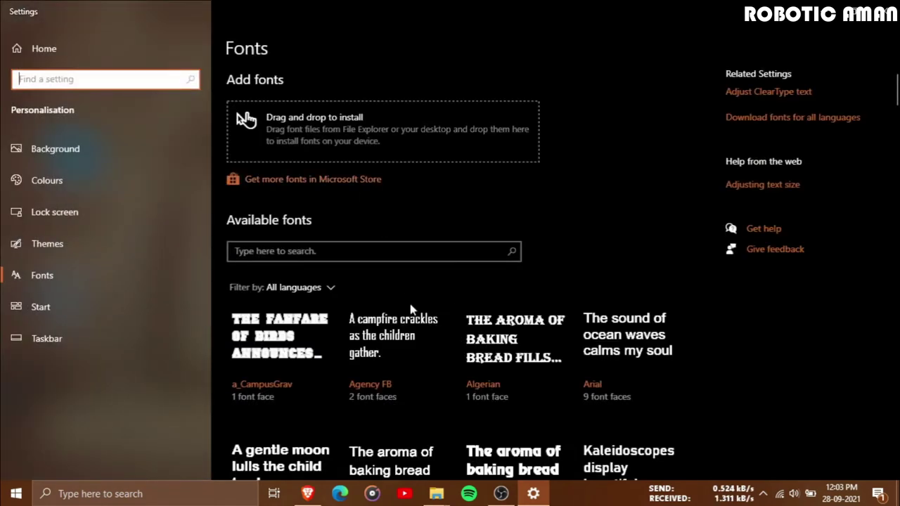
Find the Aylin font in the list, examine its full name in the metadata, and minimise Settings
scroll(415, 320, down, 2)
scroll(418, 328, down, 2)
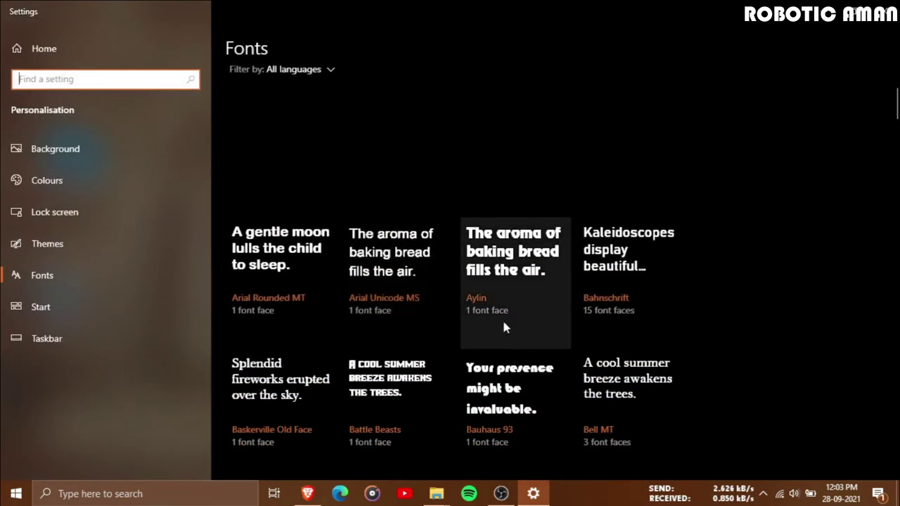
scroll(502, 325, down, 4)
scroll(503, 325, down, 5)
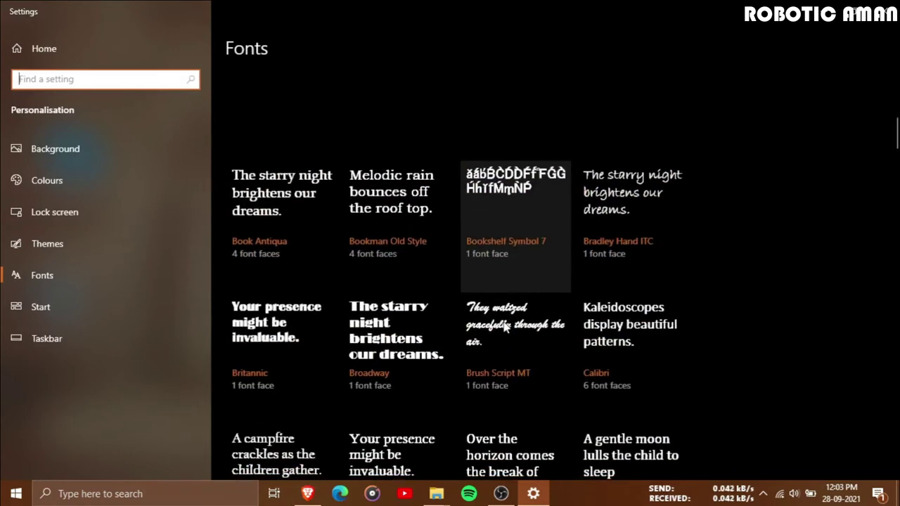
scroll(481, 247, up, 6)
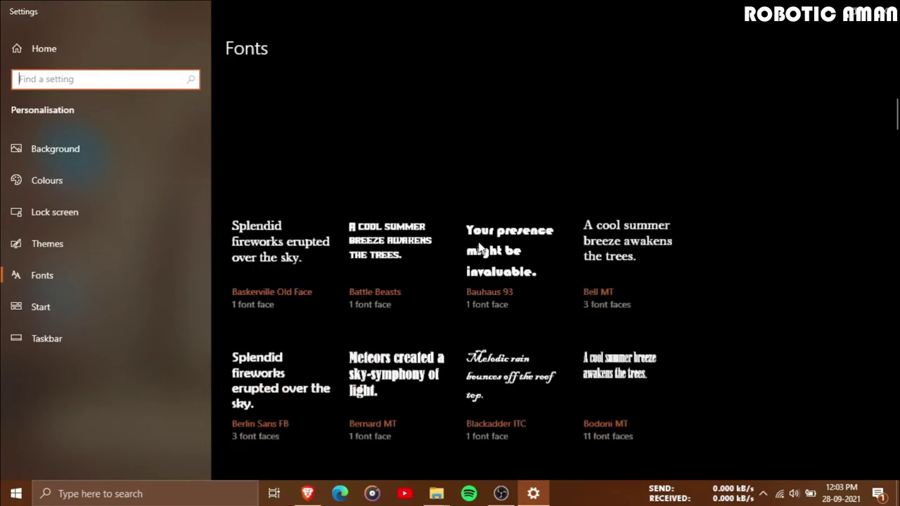
scroll(478, 243, up, 2)
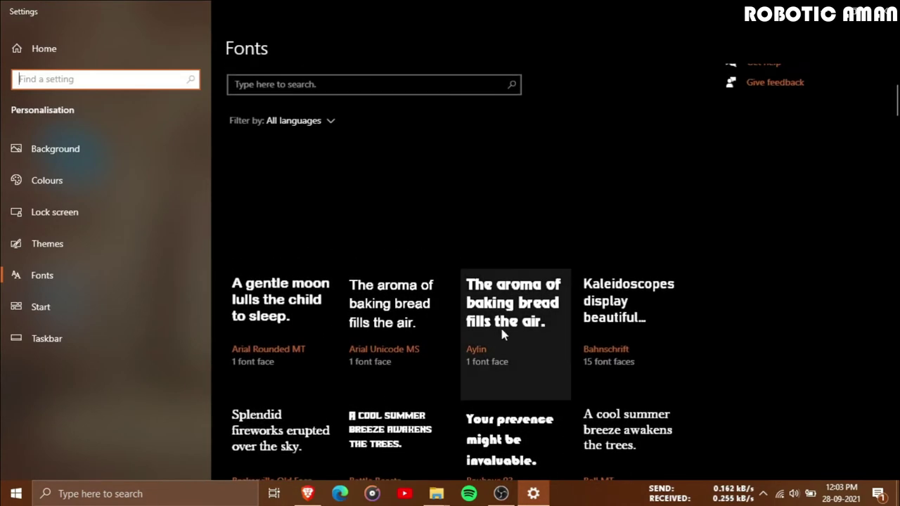
click(503, 307)
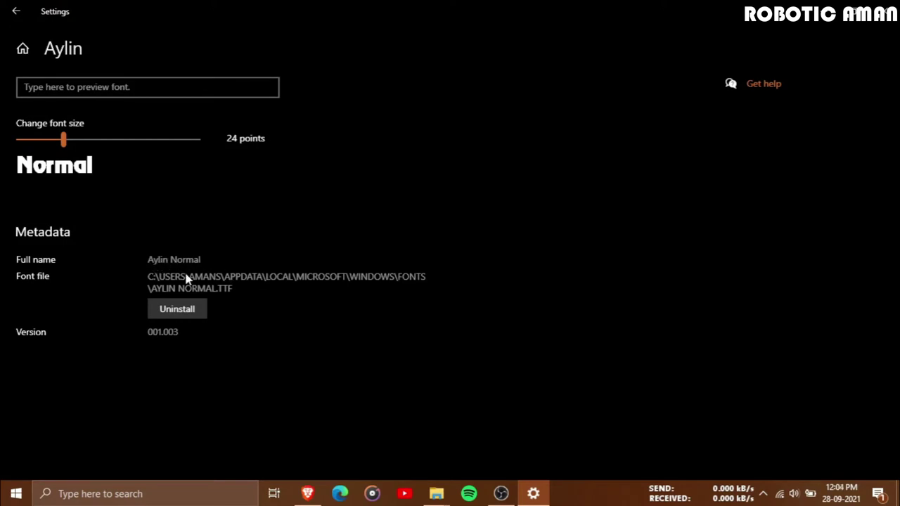
click(532, 495)
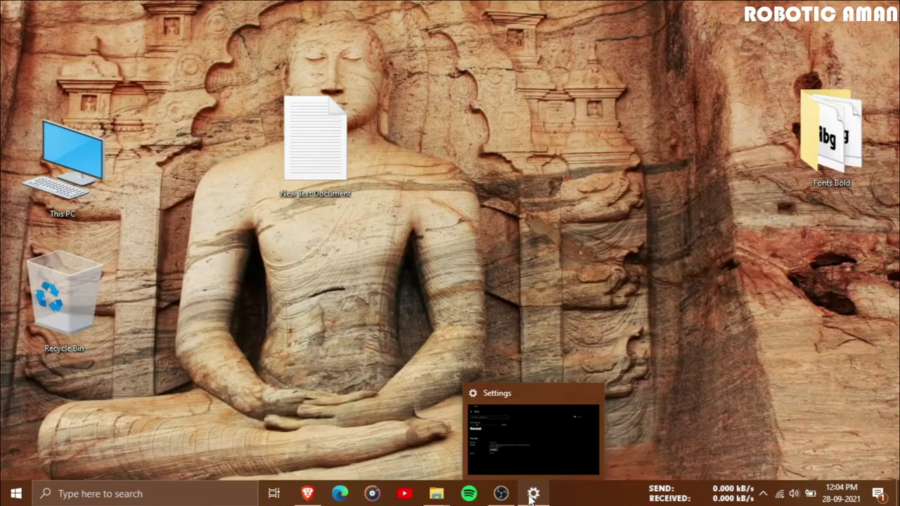
Open New Text Document from the desktop and delete the NEW-FONT-NAME placeholder between the quotes of the "Segoe UI" entry
double_click(291, 147)
drag(357, 139, 436, 32)
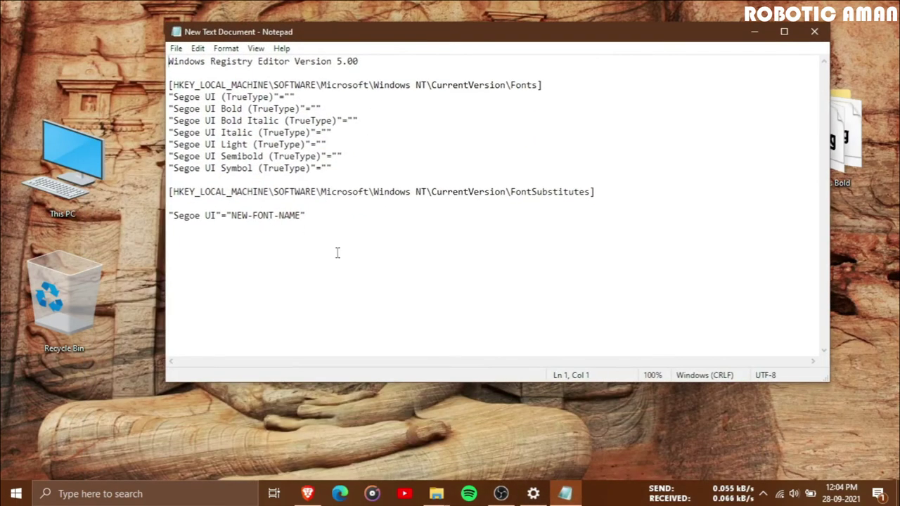
click(300, 215)
key(BackSpace)
key(BackSpace)
key(BackSpace)
key(BackSpace)
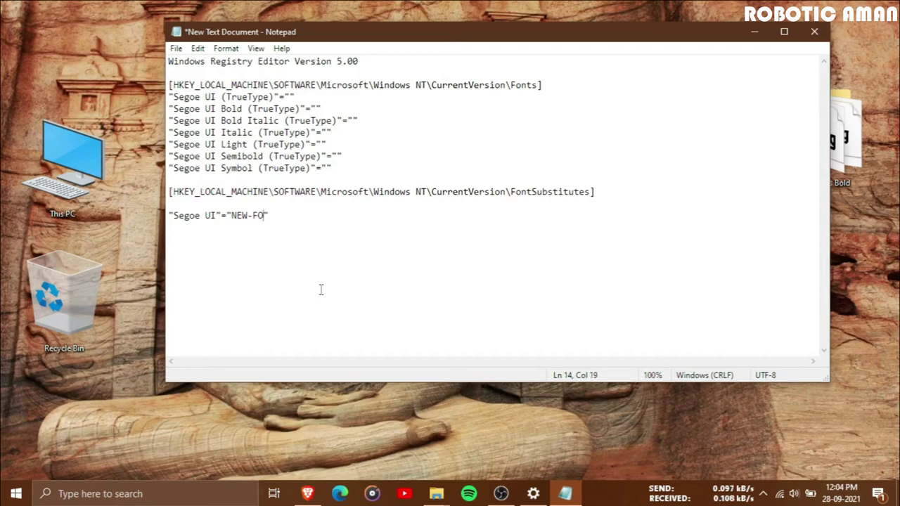
key(BackSpace)
key(BackSpace)
key(BackSpace)
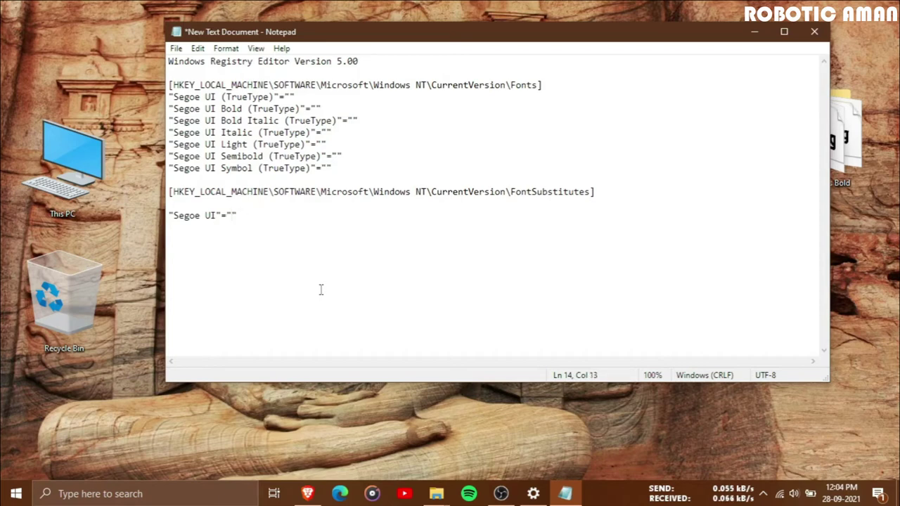
Place Notepad beside the Aylin font details, enter Aylin Normal as the "Segoe UI" substitute, and close Settings
click(531, 493)
click(566, 494)
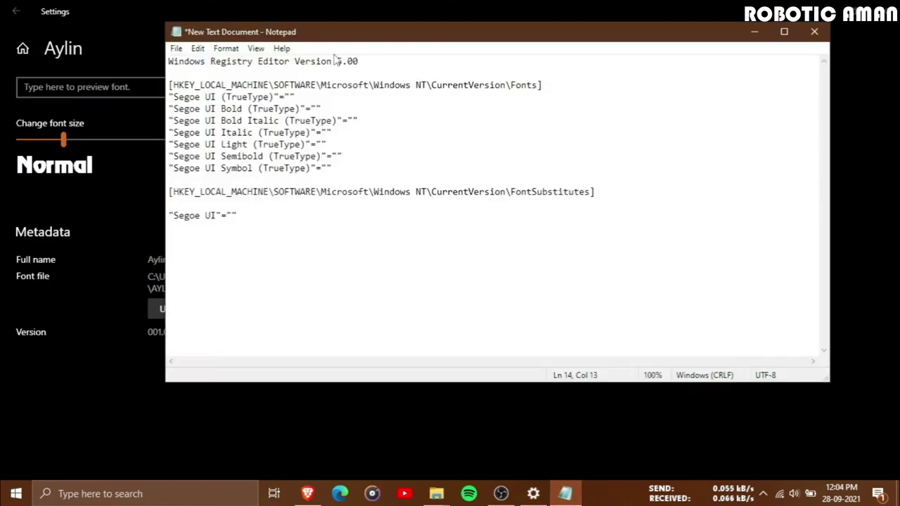
drag(335, 40, 434, 100)
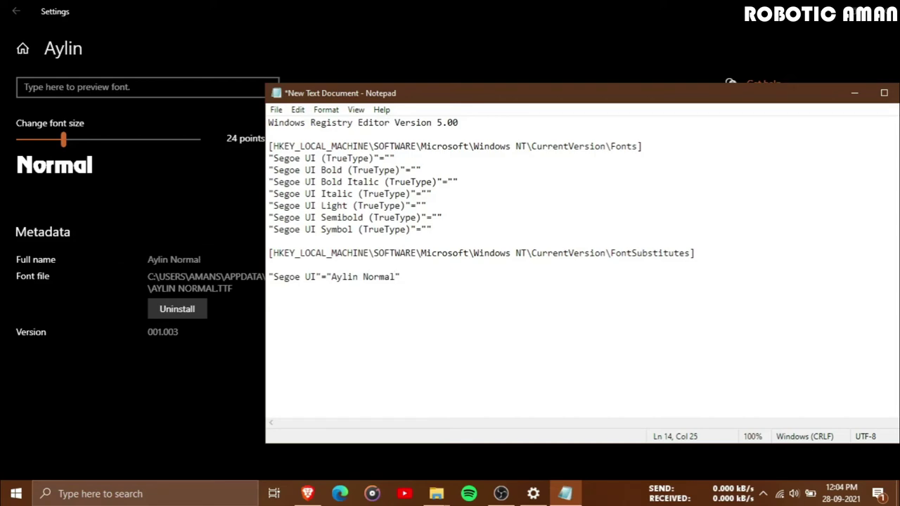
click(884, 11)
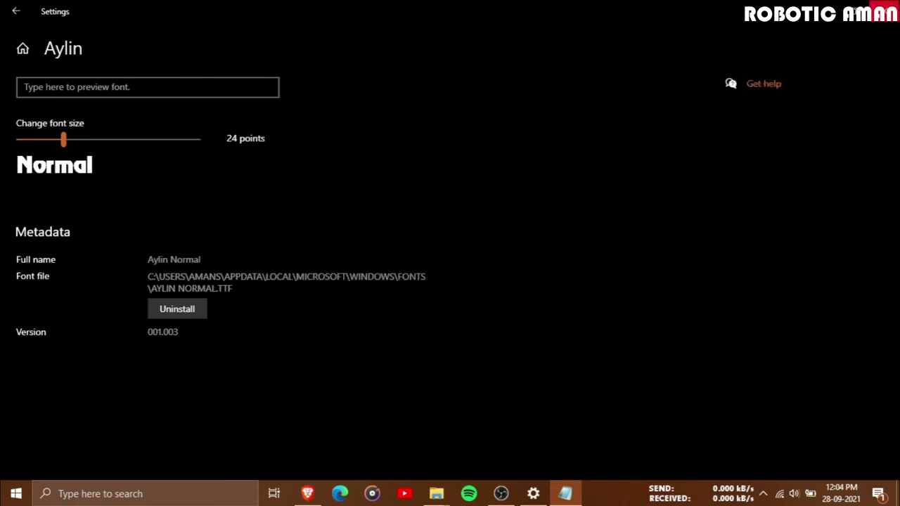
Save the document under a new name on the Desktop as "Aylin normal.reg" and close Notepad
click(276, 110)
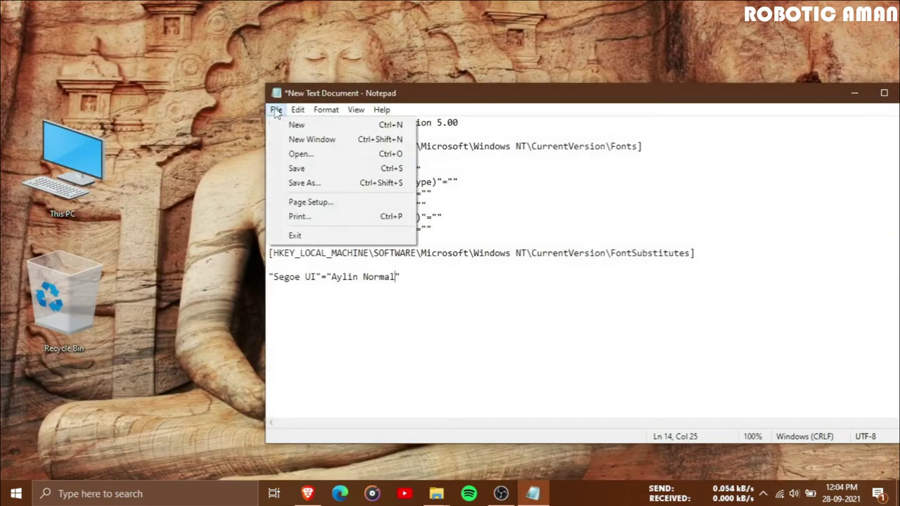
click(315, 184)
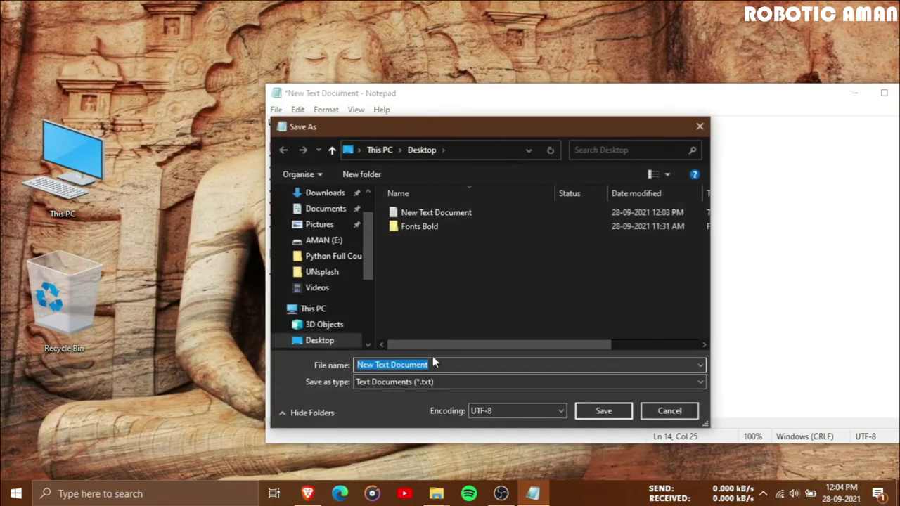
click(442, 364)
key(BackSpace)
key(BackSpace)
key(BackSpace)
key(BackSpace)
key(BackSpace)
key(BackSpace)
key(BackSpace)
key(BackSpace)
key(BackSpace)
key(BackSpace)
key(BackSpace)
key(BackSpace)
key(BackSpace)
key(BackSpace)
key(BackSpace)
key(BackSpace)
key(BackSpace)
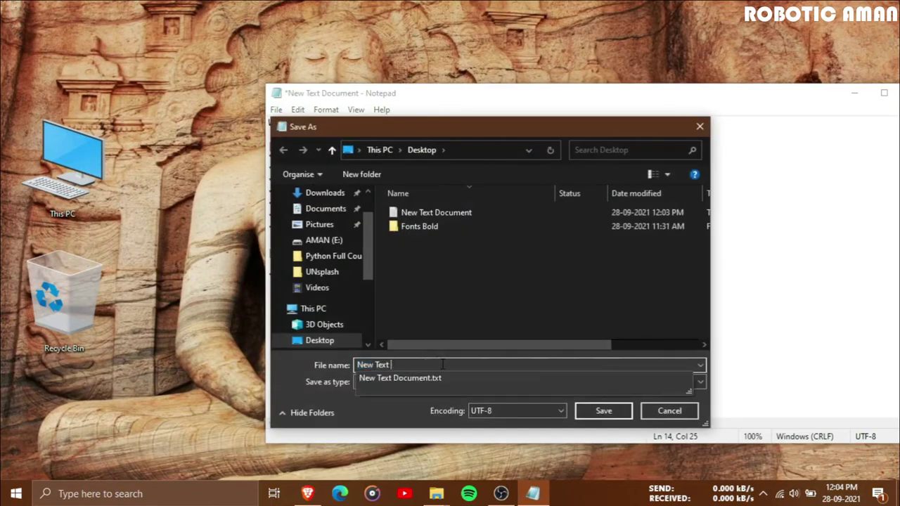
text(A)
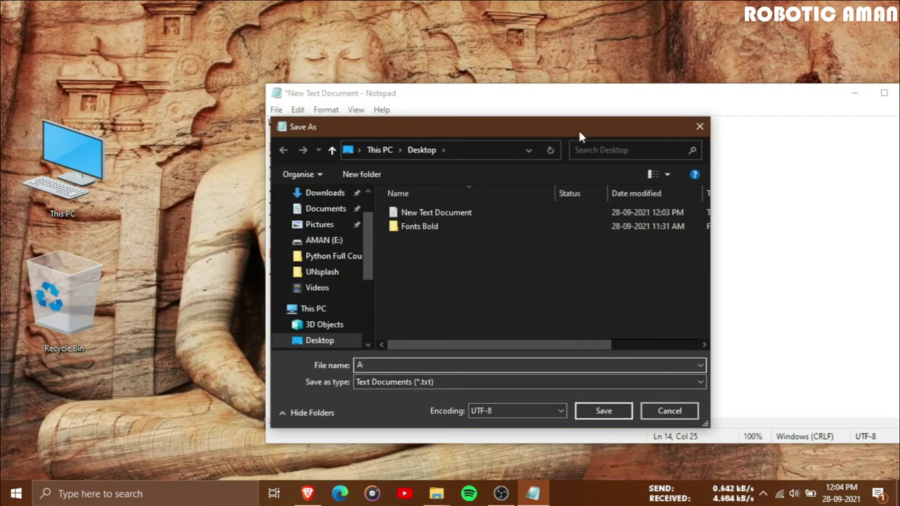
drag(581, 130, 750, 118)
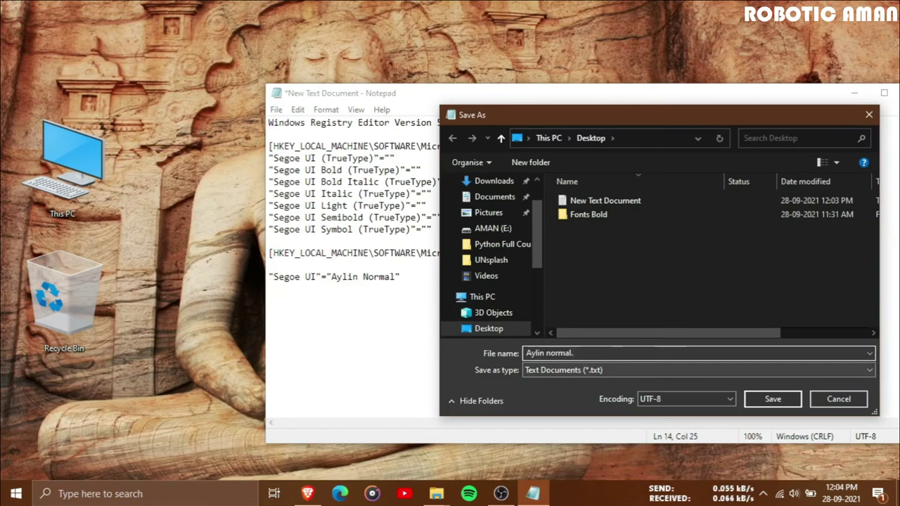
text(g)
click(773, 399)
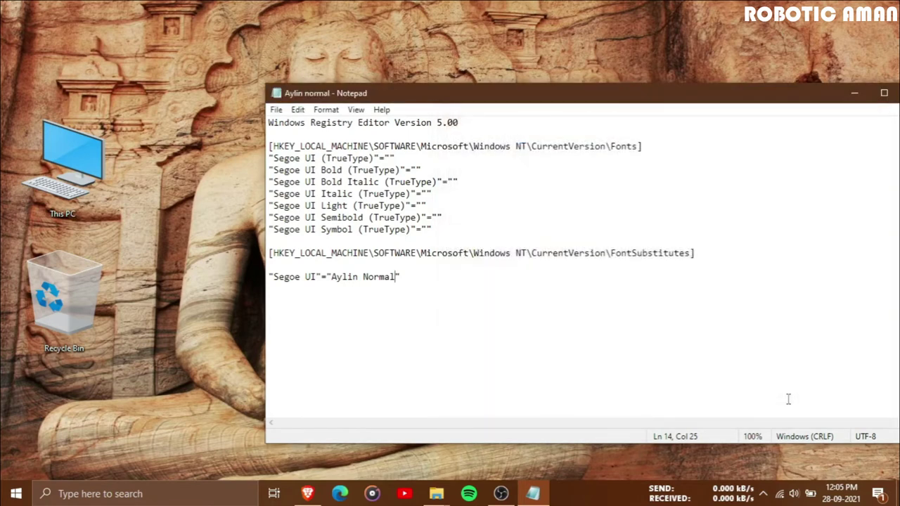
drag(816, 97, 705, 144)
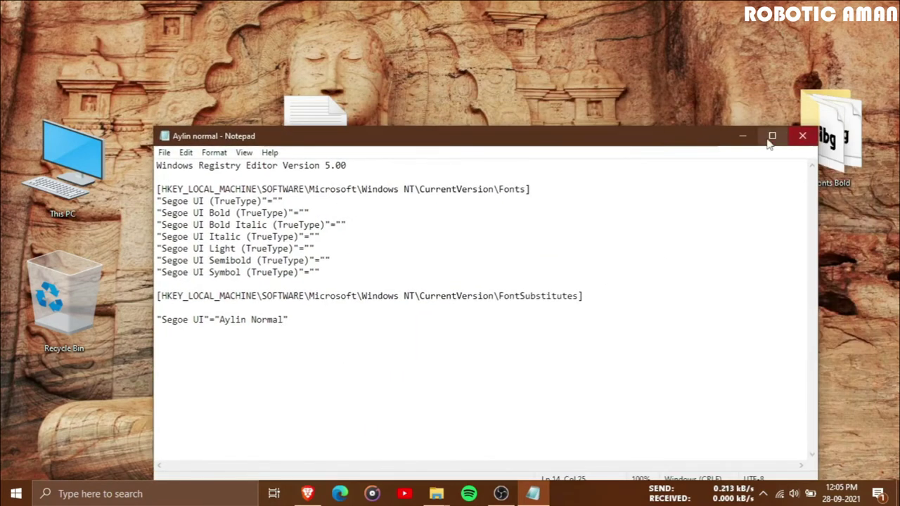
click(802, 136)
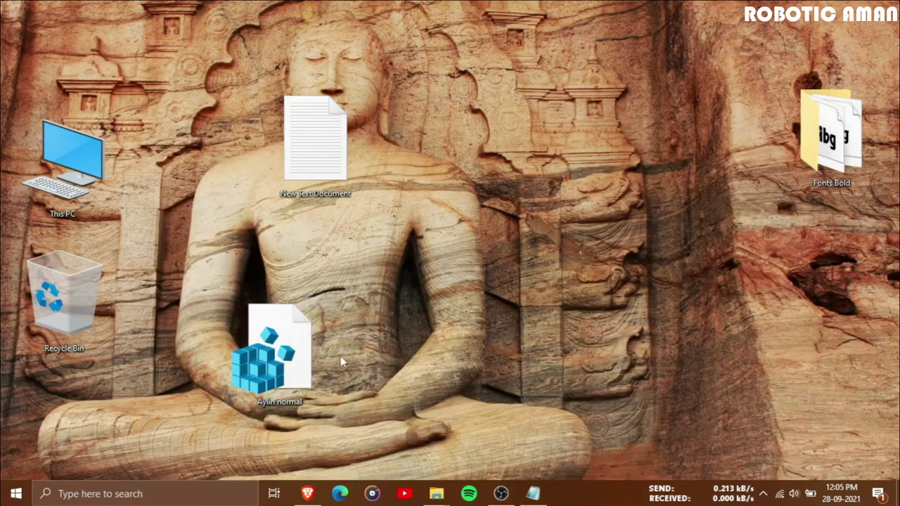
Move the Aylin normal Registry file beside New Text Document on the desktop and merge it into the registry
drag(277, 352, 494, 153)
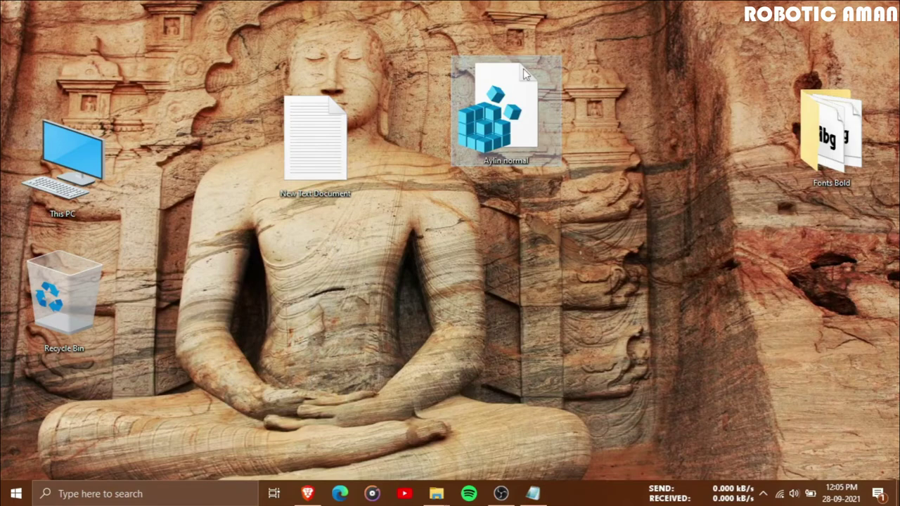
right_click(514, 146)
click(546, 154)
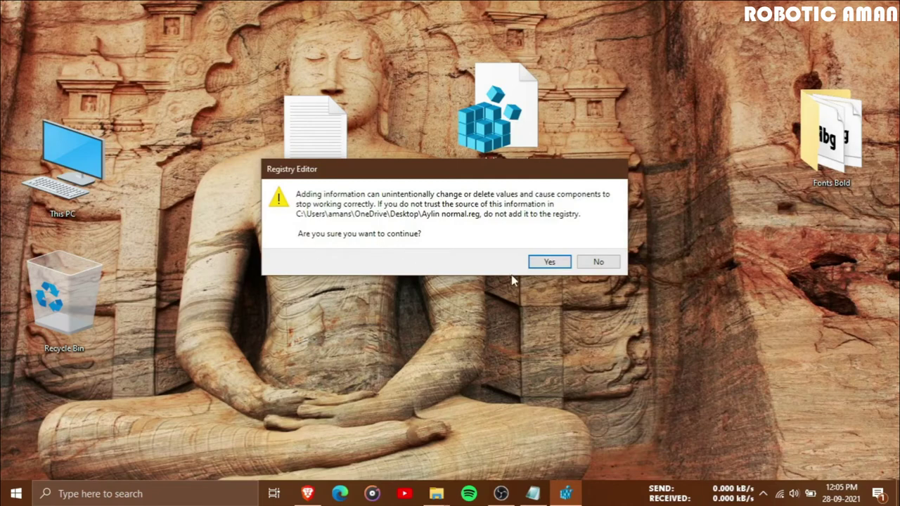
click(540, 261)
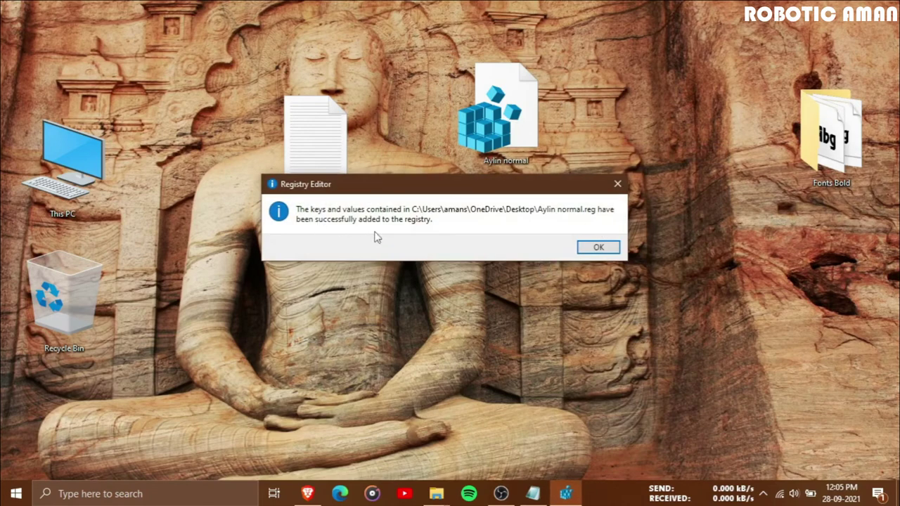
click(601, 248)
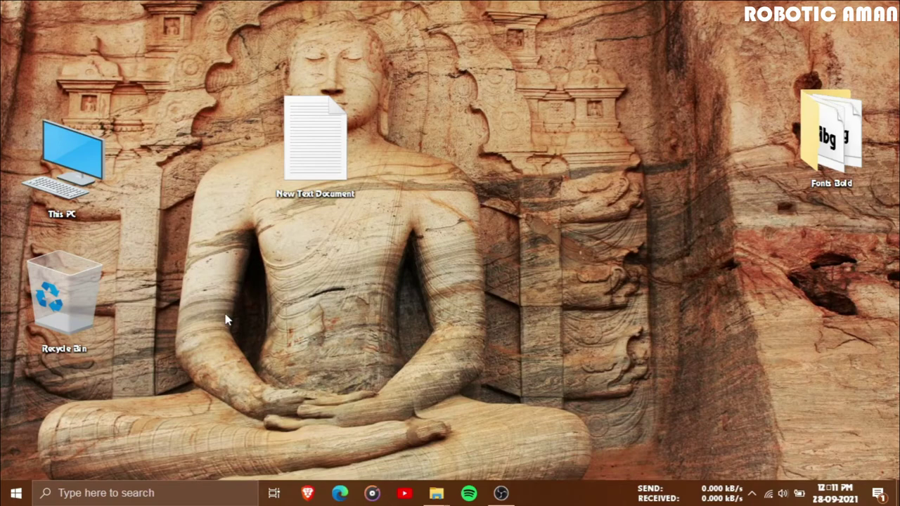
Open This PC in a maximised window to check how the new system font looks
double_click(72, 178)
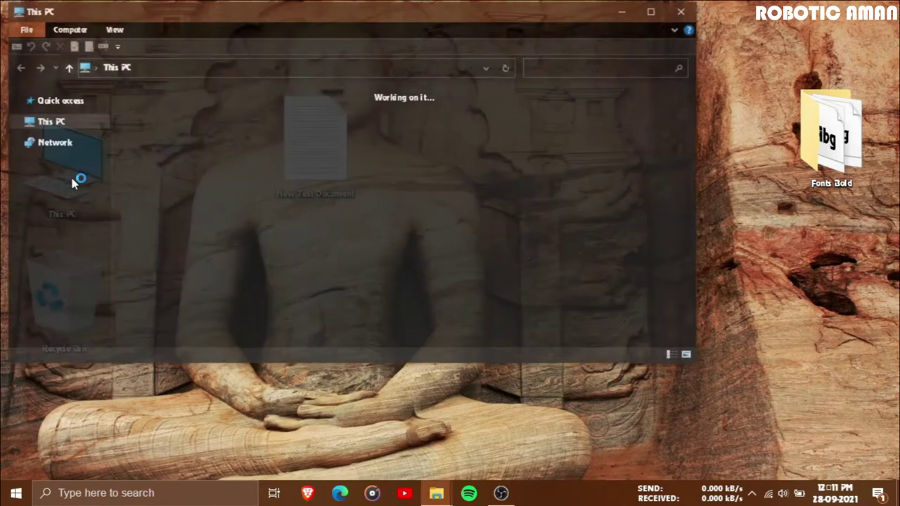
click(653, 10)
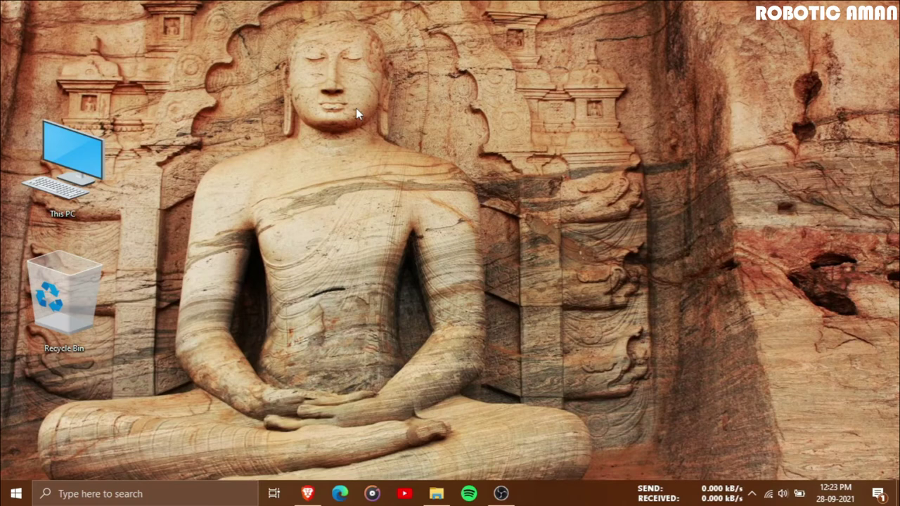
Open the Display settings from the desktop and go to Graphics settings
right_click(355, 107)
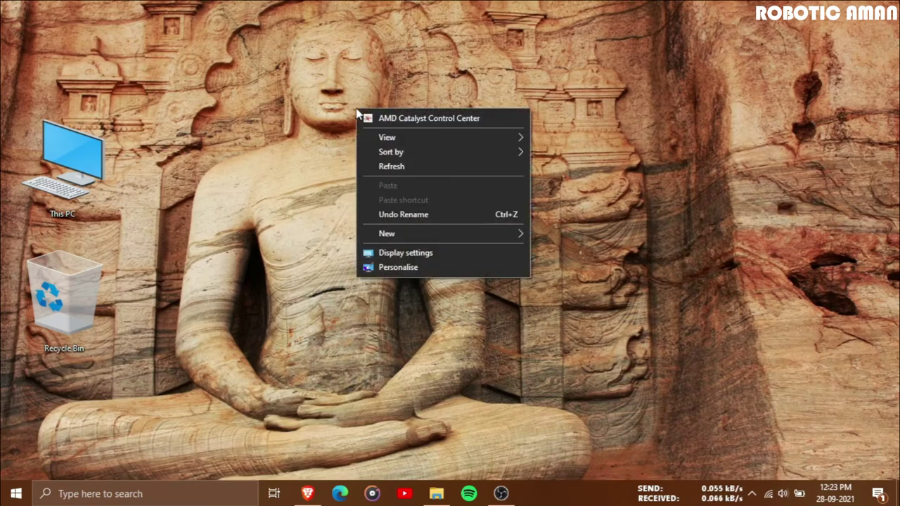
click(430, 258)
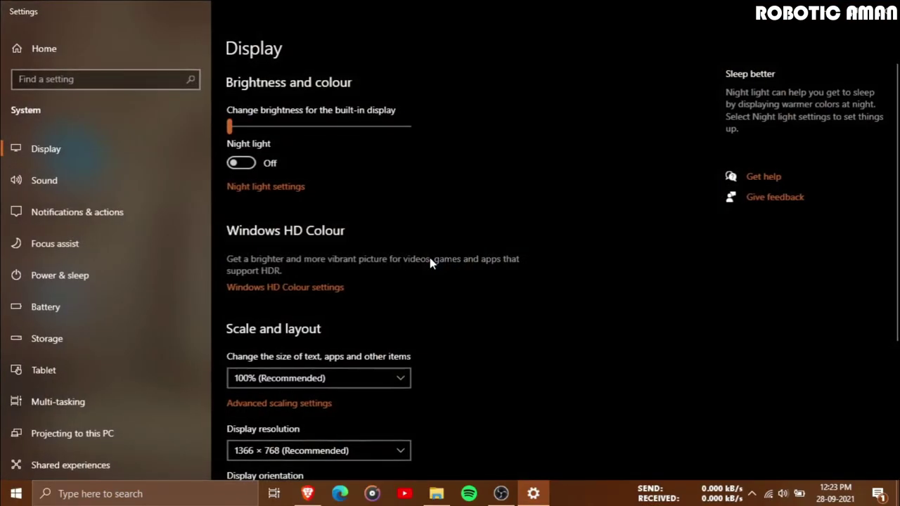
scroll(429, 260, down, 3)
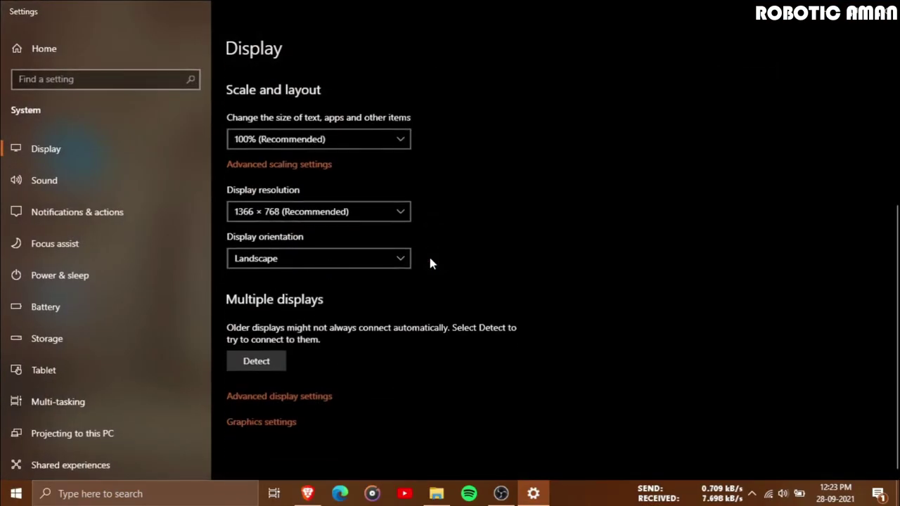
click(262, 421)
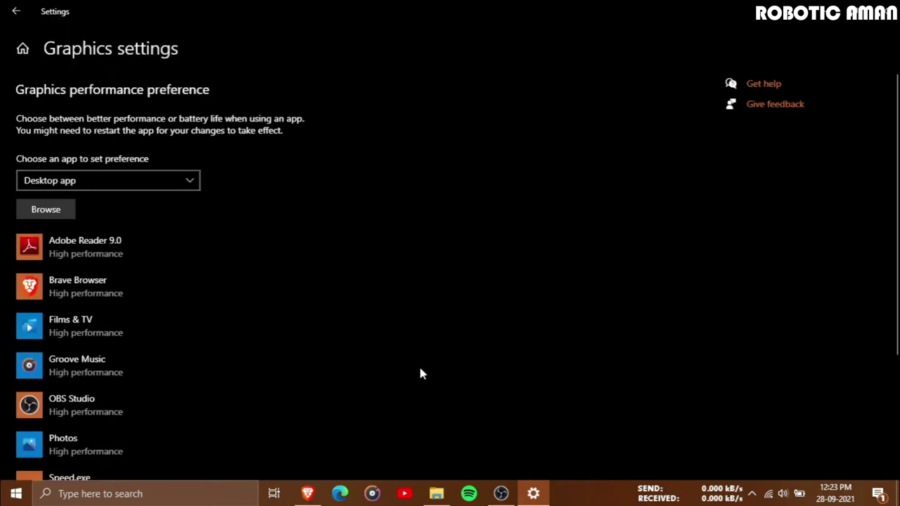
Keep Desktop app as the type of app to set a preference for and browse to C:\Program Files
click(115, 184)
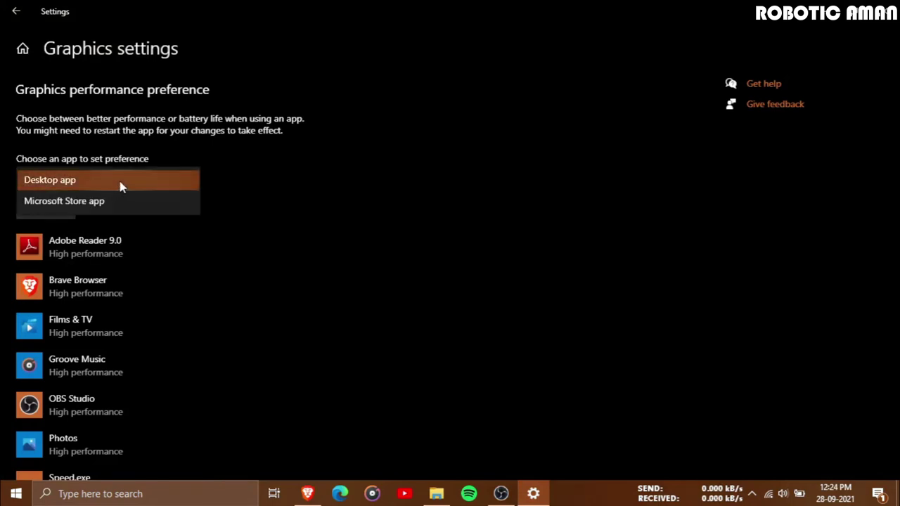
click(120, 184)
click(58, 206)
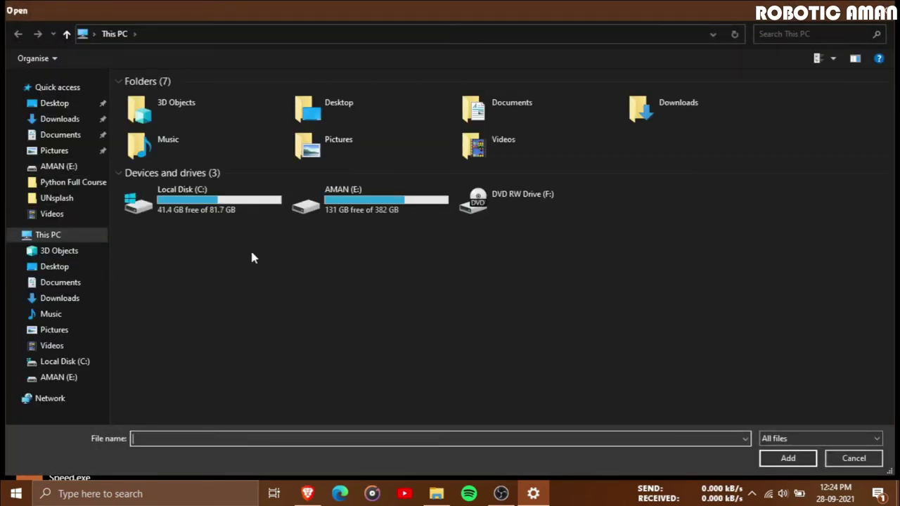
mouse_move(317, 502)
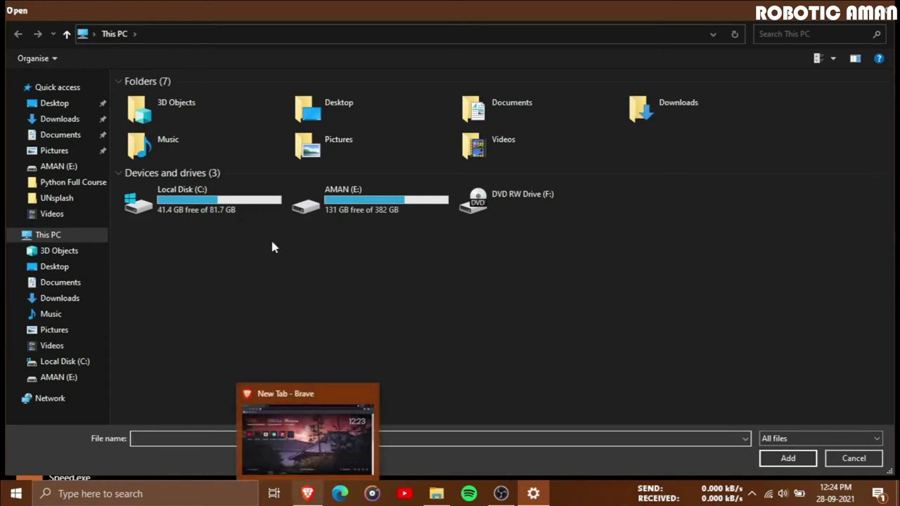
double_click(176, 211)
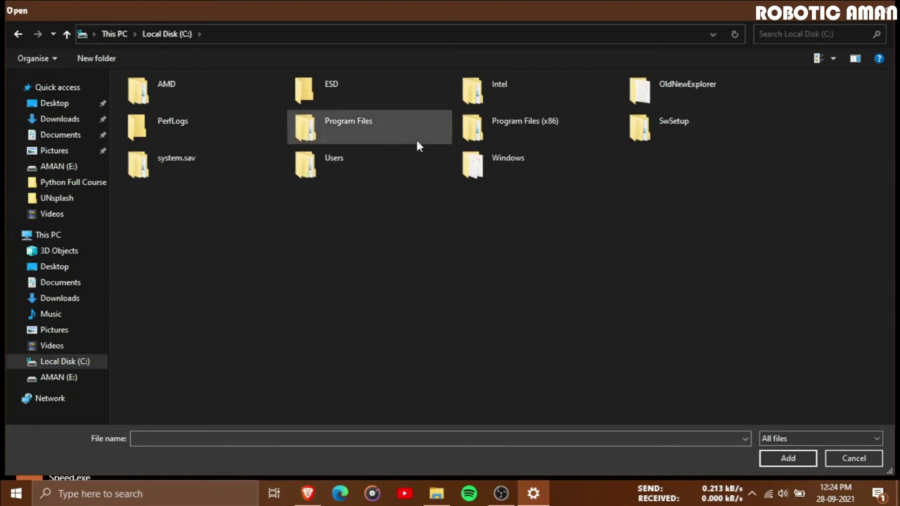
double_click(384, 129)
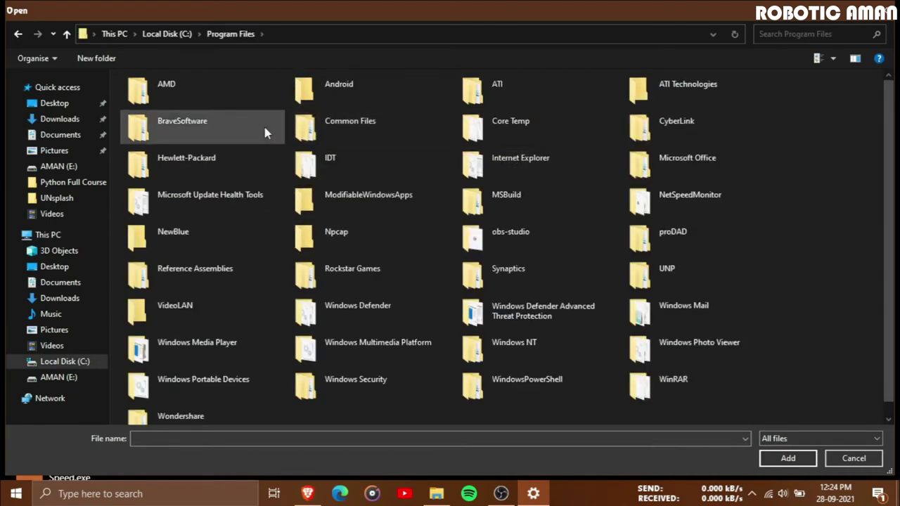
click(307, 494)
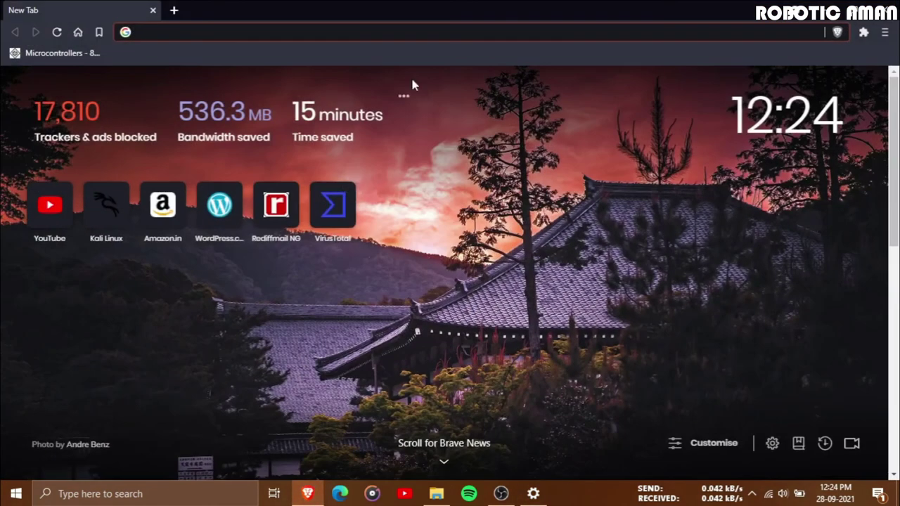
key(alt+Tab)
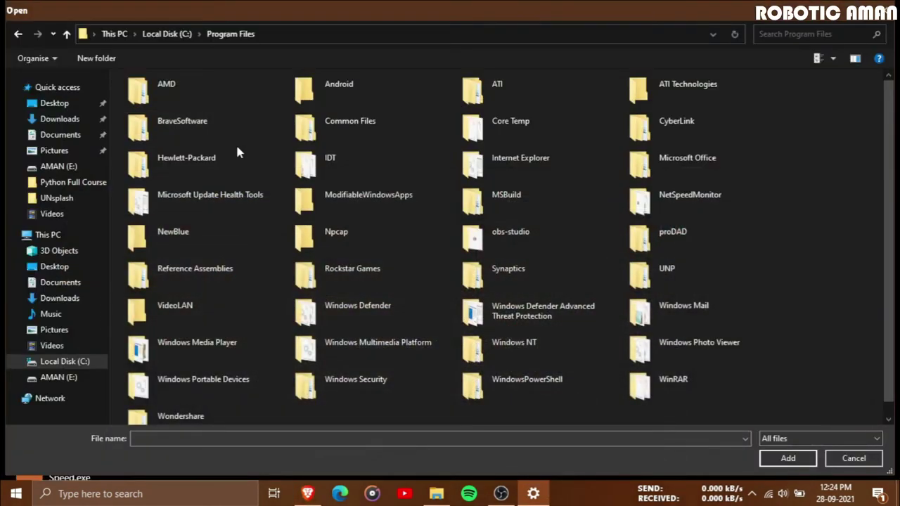
Try to add the brave application from BraveSoftware\Brave-Browser\Application to the graphics performance preference list
double_click(218, 130)
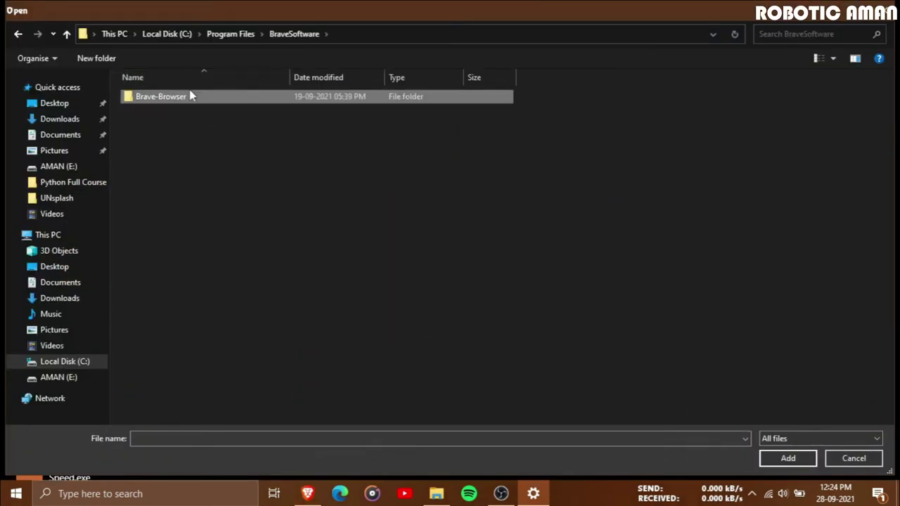
double_click(190, 95)
double_click(188, 98)
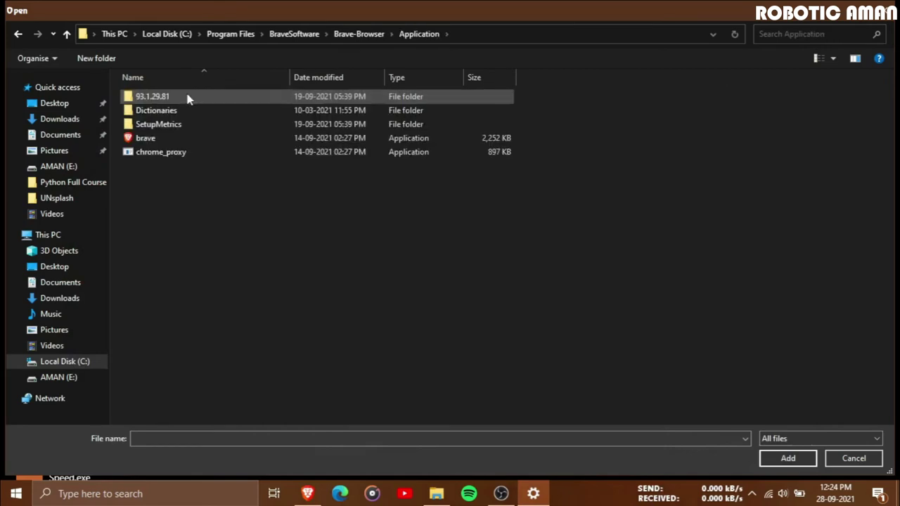
click(171, 138)
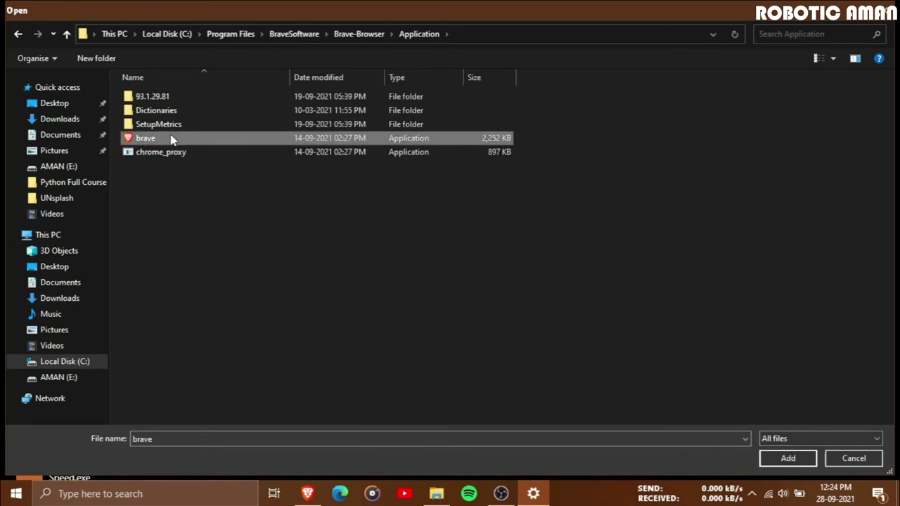
click(773, 459)
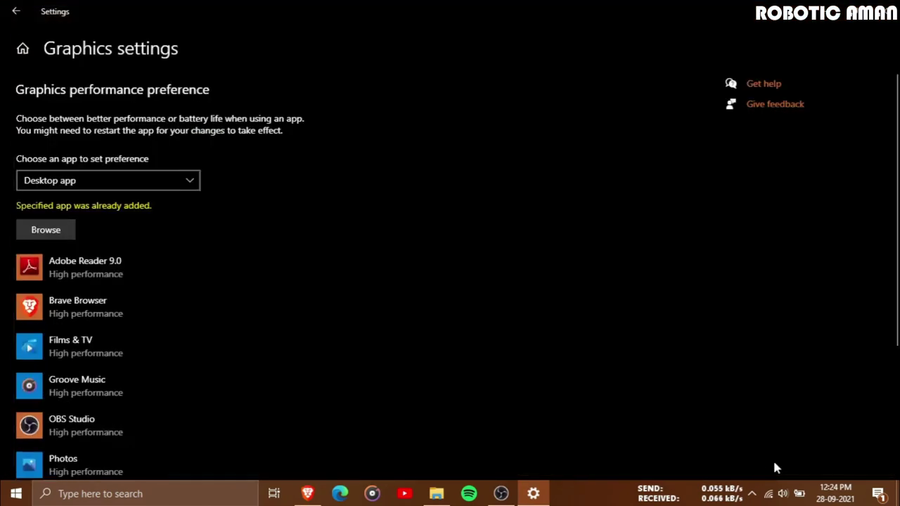
Save High performance as the graphics preference for Brave Browser, review the app list and close Settings
scroll(114, 310, down, 2)
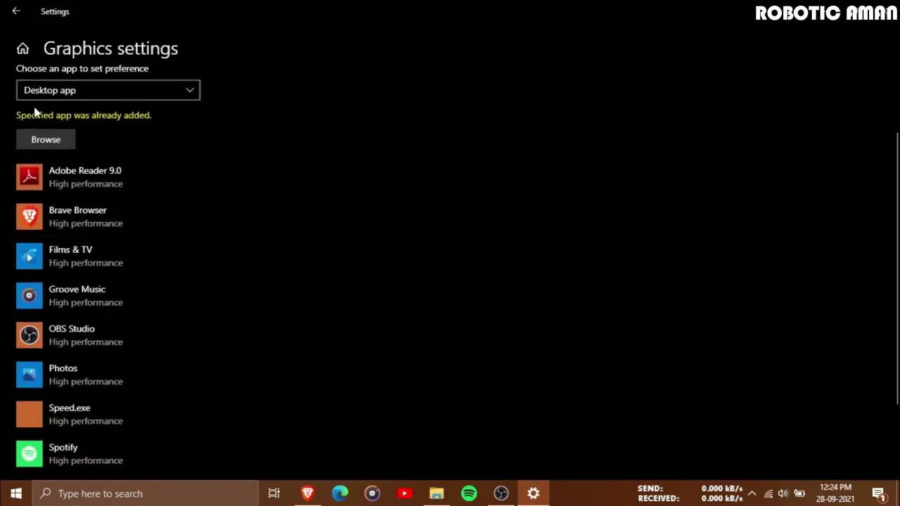
click(105, 225)
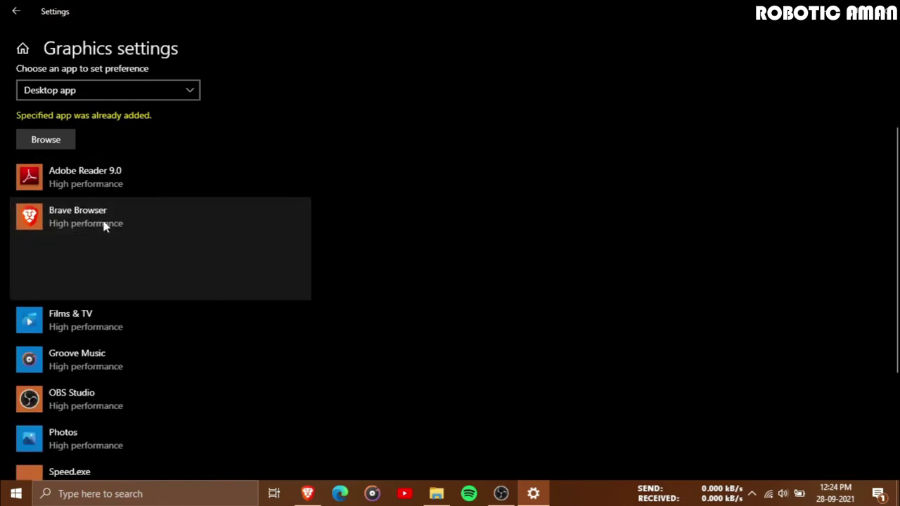
click(209, 284)
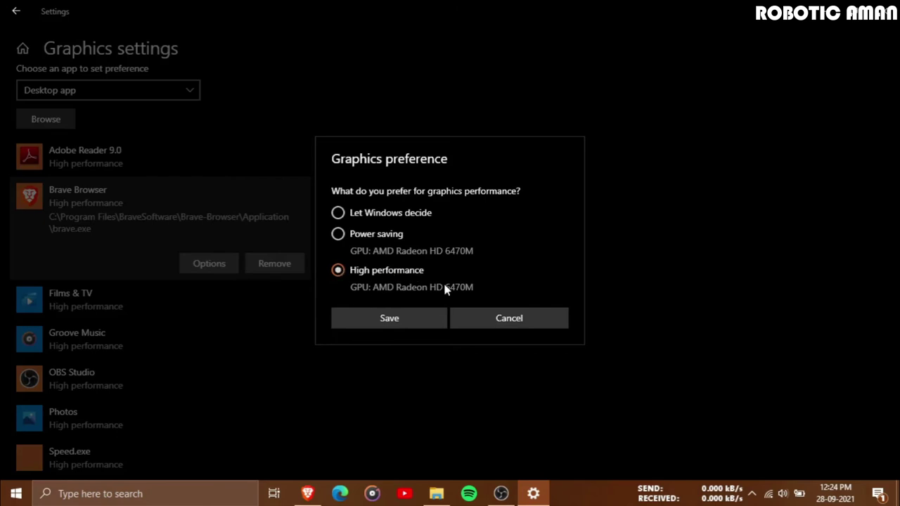
click(401, 317)
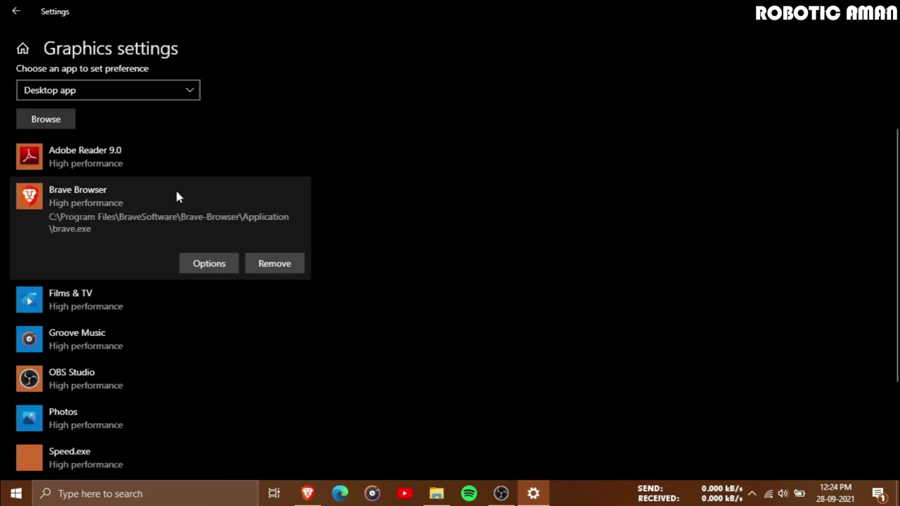
scroll(115, 371, down, 3)
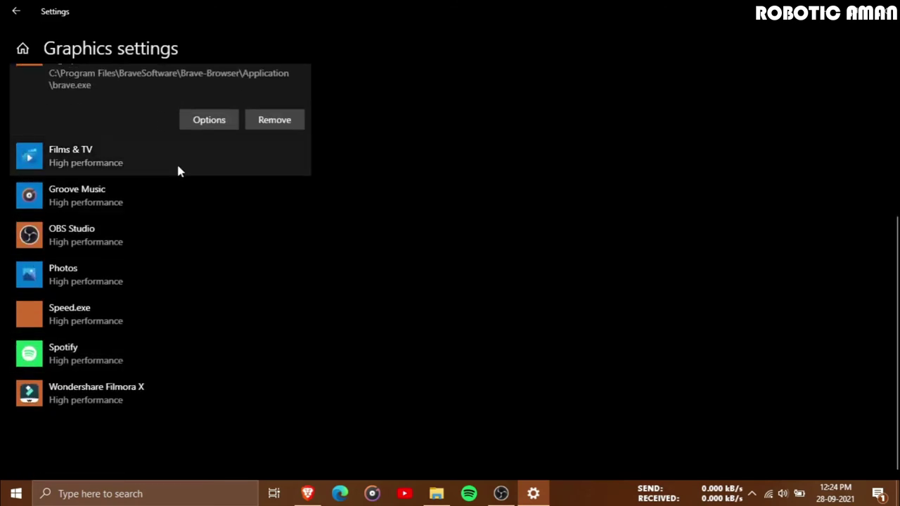
scroll(178, 171, up, 5)
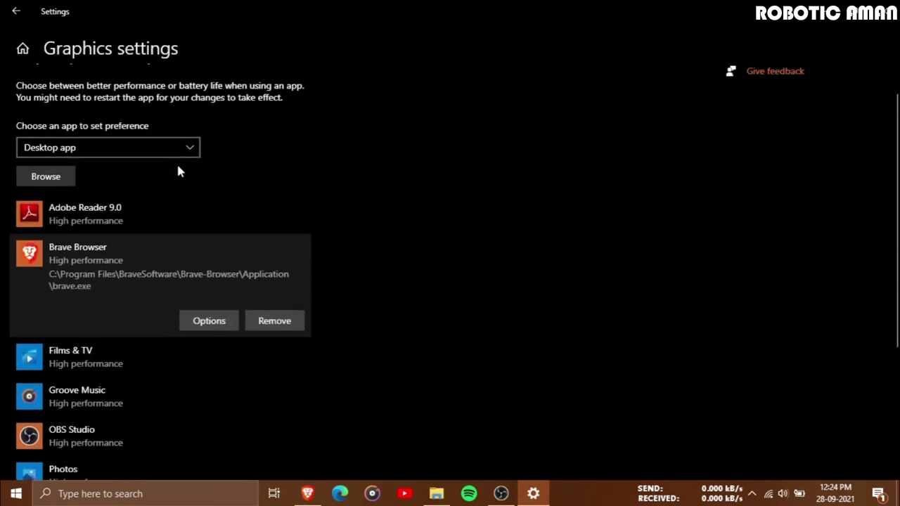
click(883, 11)
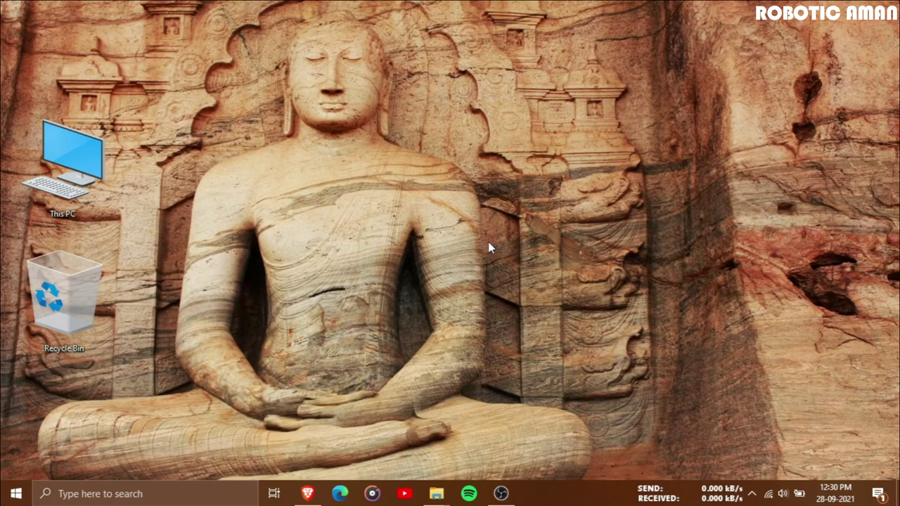
Switch to the Brave browser and go to unsplash.com
click(307, 494)
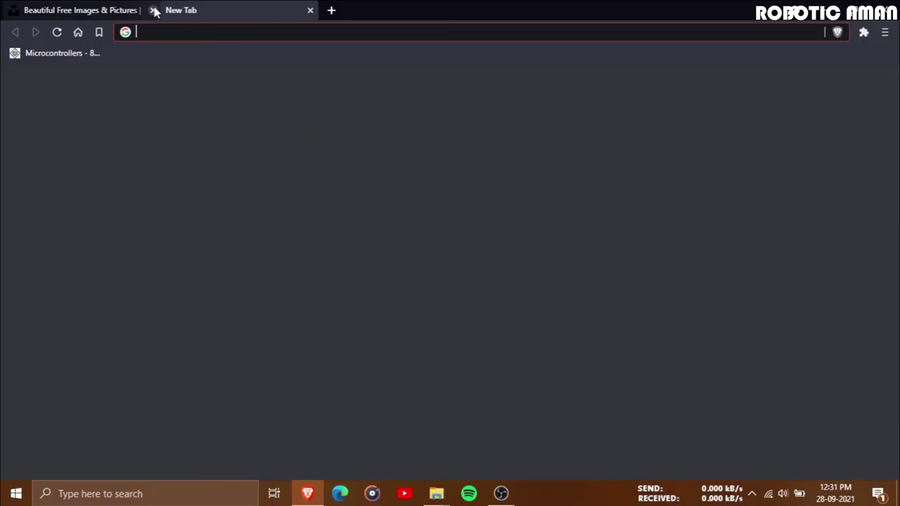
text(unsplash.com)
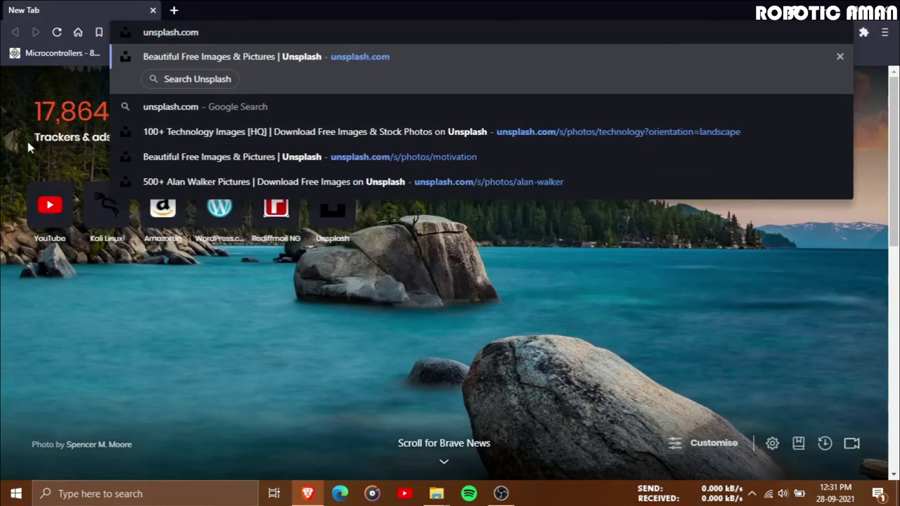
key(Return)
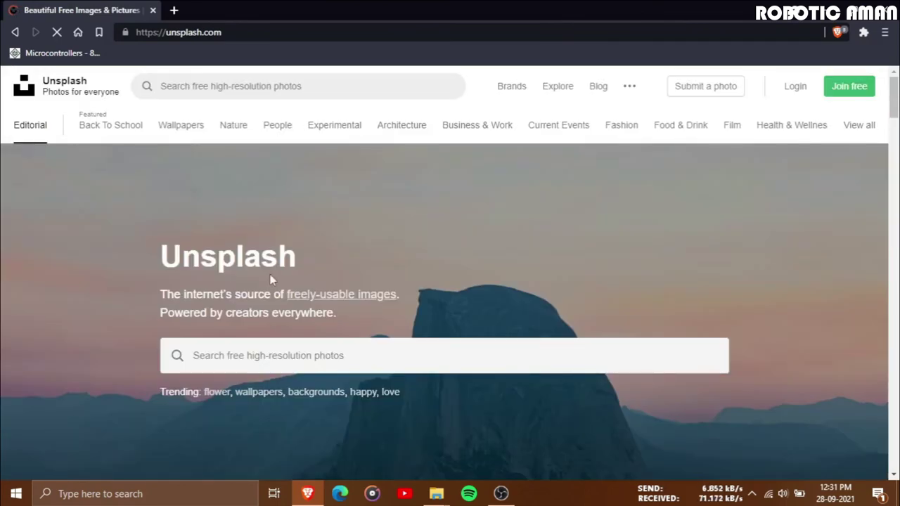
Download the sponsored XPS photo of a laptop beside an iced coffee to Downloads as xps-4TBSG2Oqu0Q-unsplash, a JPEG image
scroll(270, 277, down, 4)
scroll(273, 279, down, 10)
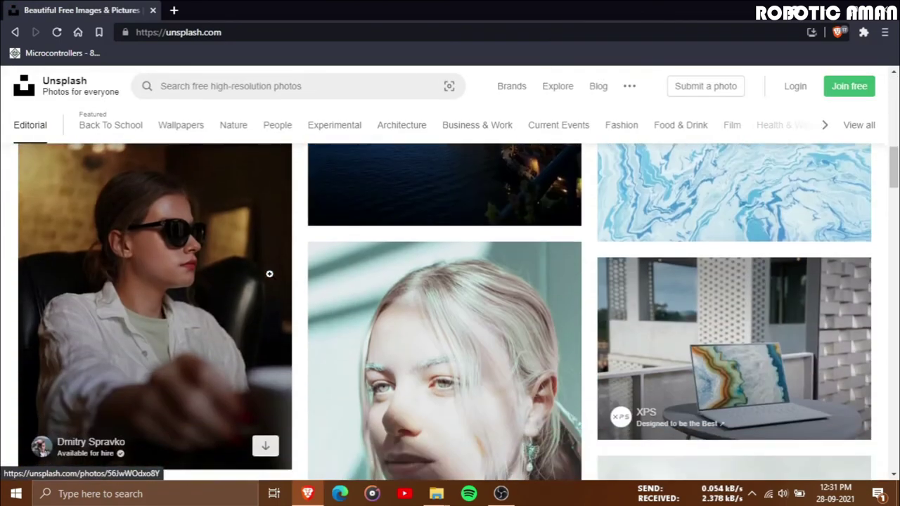
scroll(271, 281, down, 8)
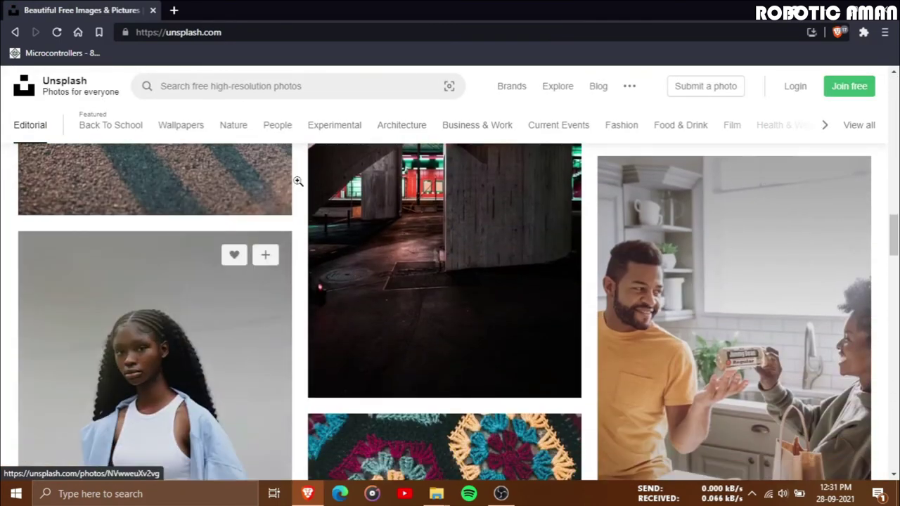
scroll(358, 354, down, 8)
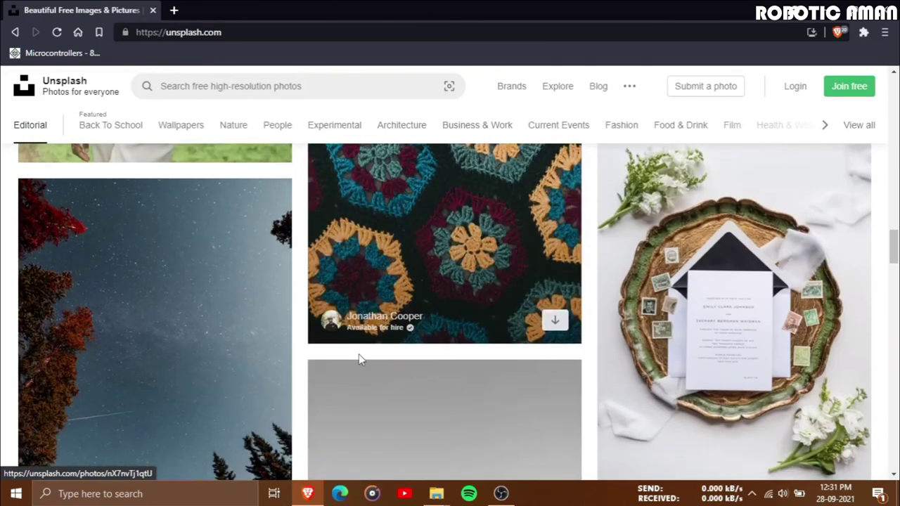
scroll(360, 358, down, 1)
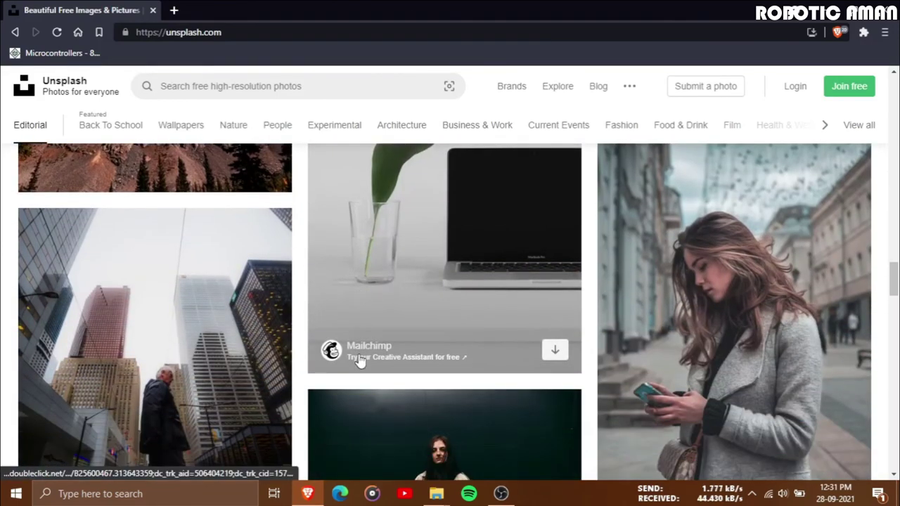
scroll(359, 360, down, 8)
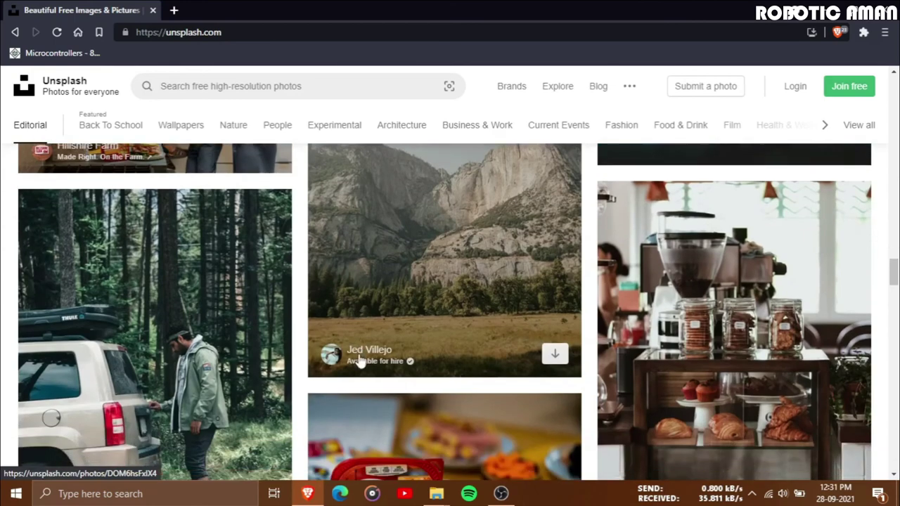
scroll(358, 358, down, 10)
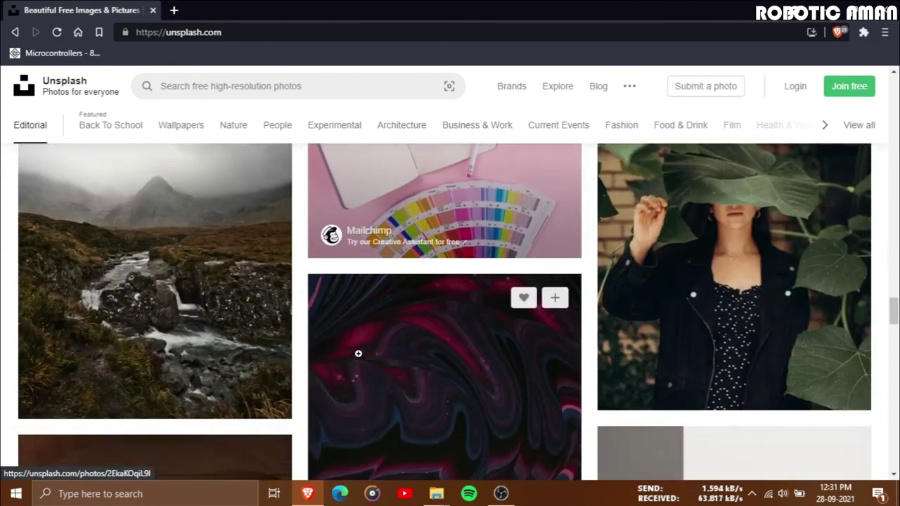
scroll(358, 353, down, 10)
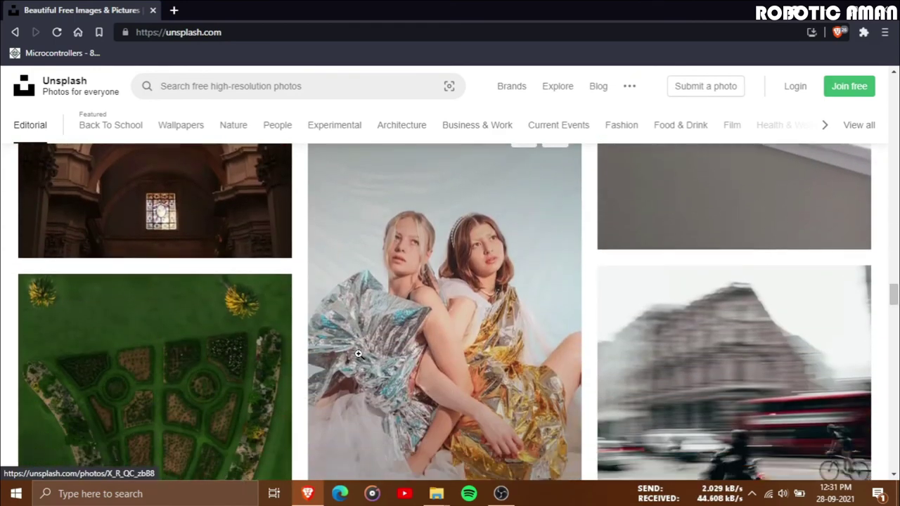
scroll(358, 353, down, 3)
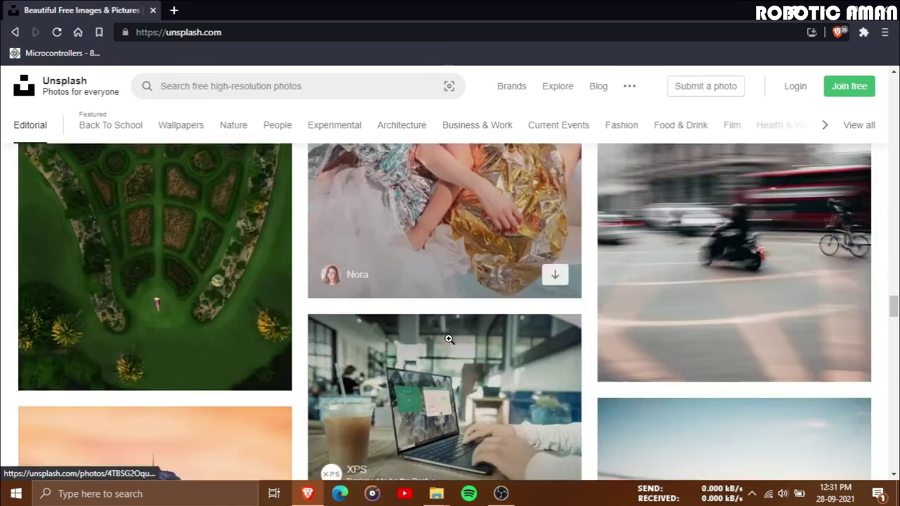
scroll(449, 340, down, 3)
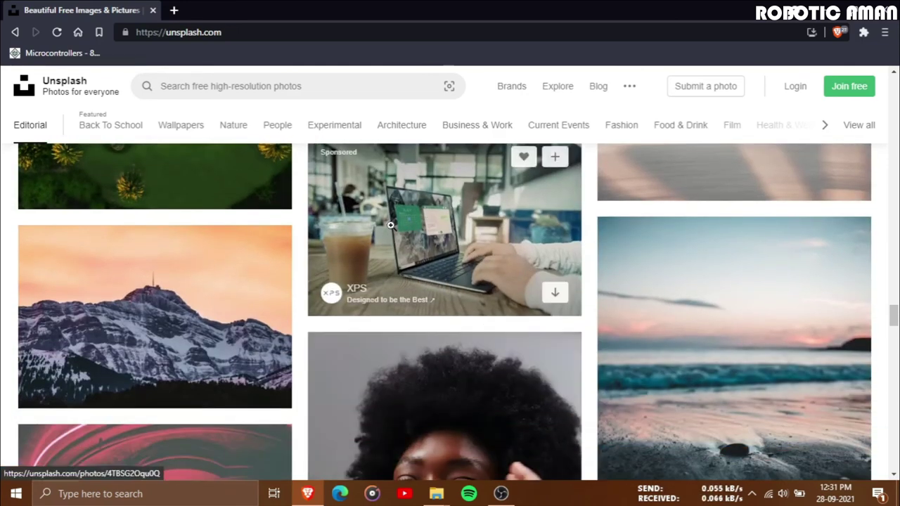
click(555, 294)
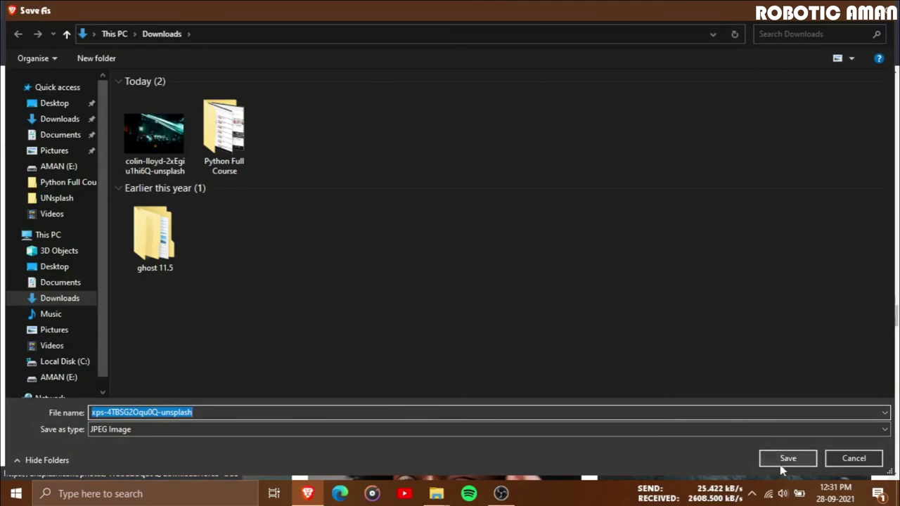
click(784, 461)
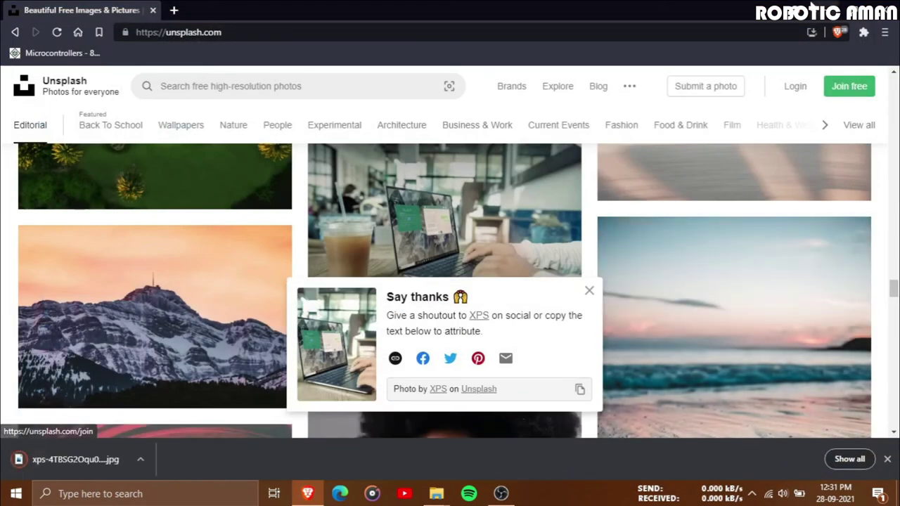
Set the xps-4TBSG2Oqu0Q-unsplash picture from the Downloads folder of This PC as the desktop background
key(super+d)
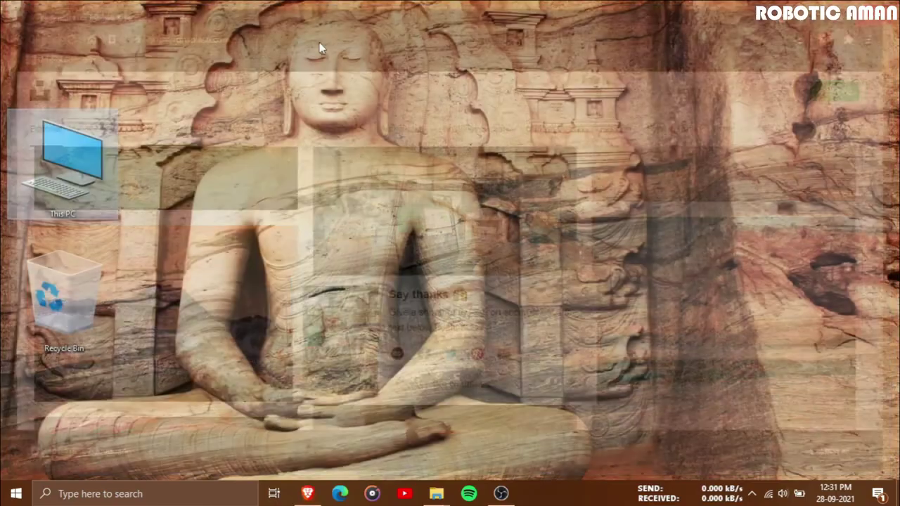
double_click(65, 143)
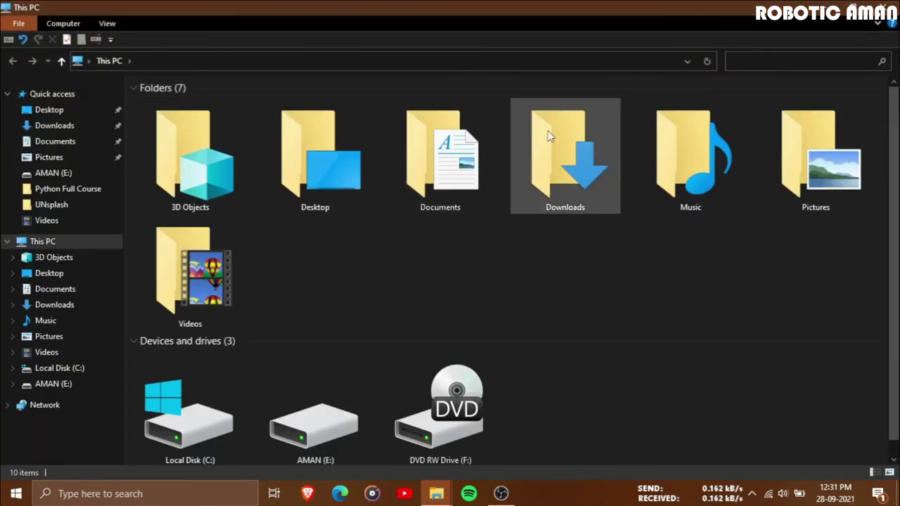
double_click(552, 133)
scroll(439, 285, down, 5)
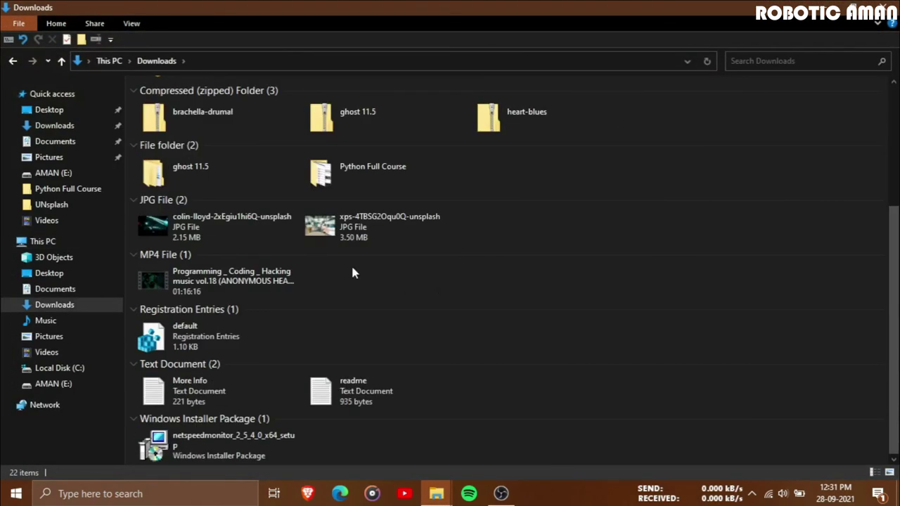
right_click(352, 226)
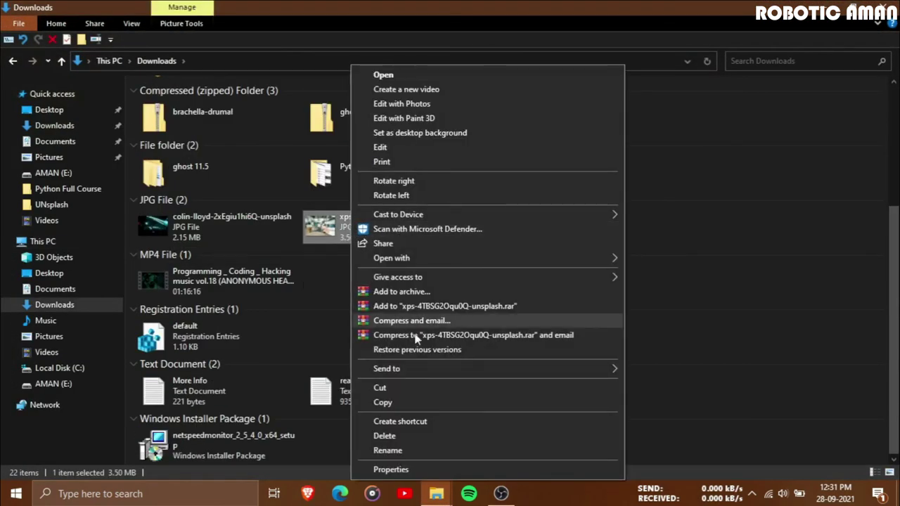
click(455, 135)
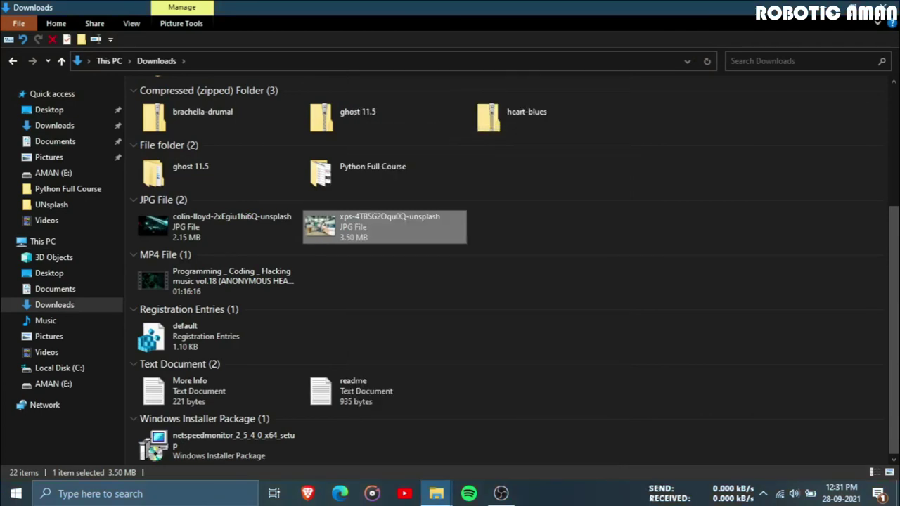
Show the desktop and refresh it to check the new wallpaper
key(super+d)
right_click(381, 131)
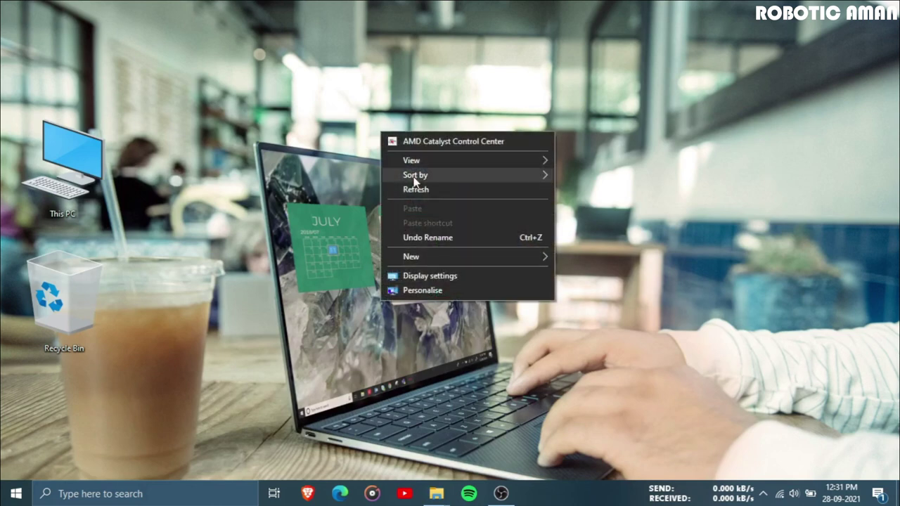
click(416, 188)
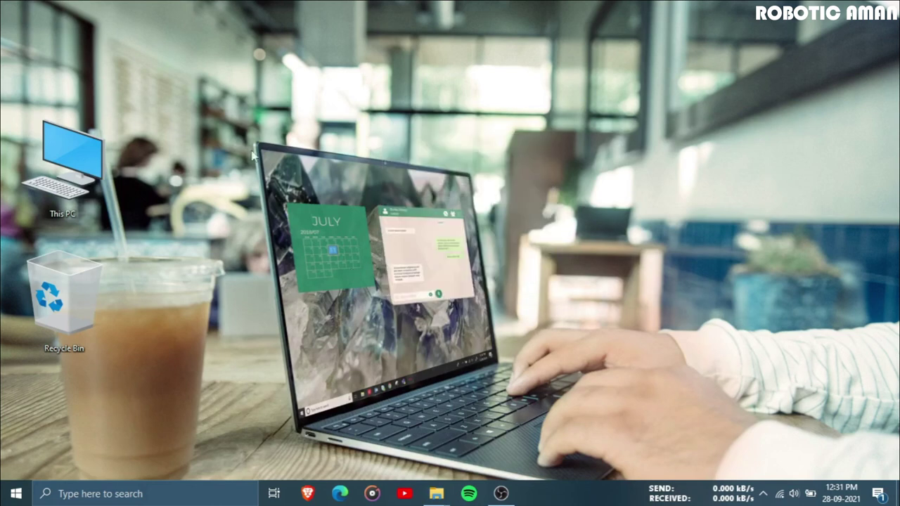
right_click(241, 63)
click(301, 121)
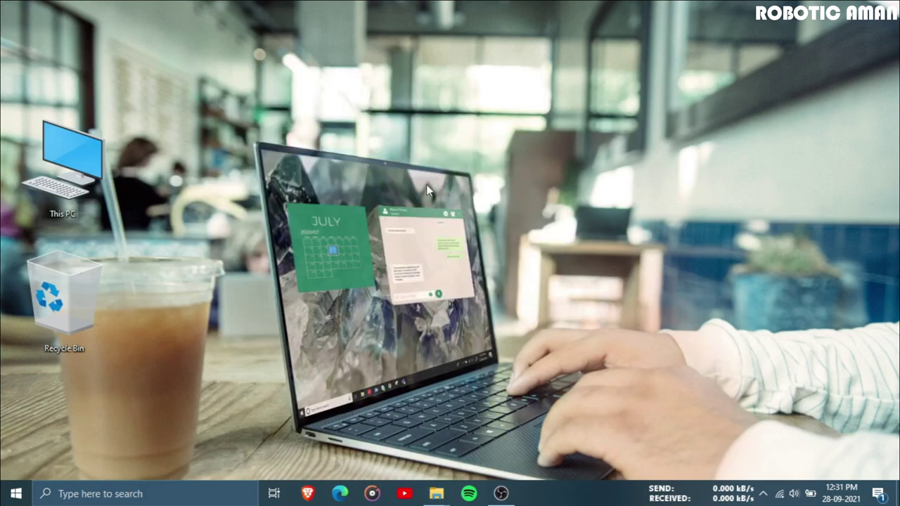